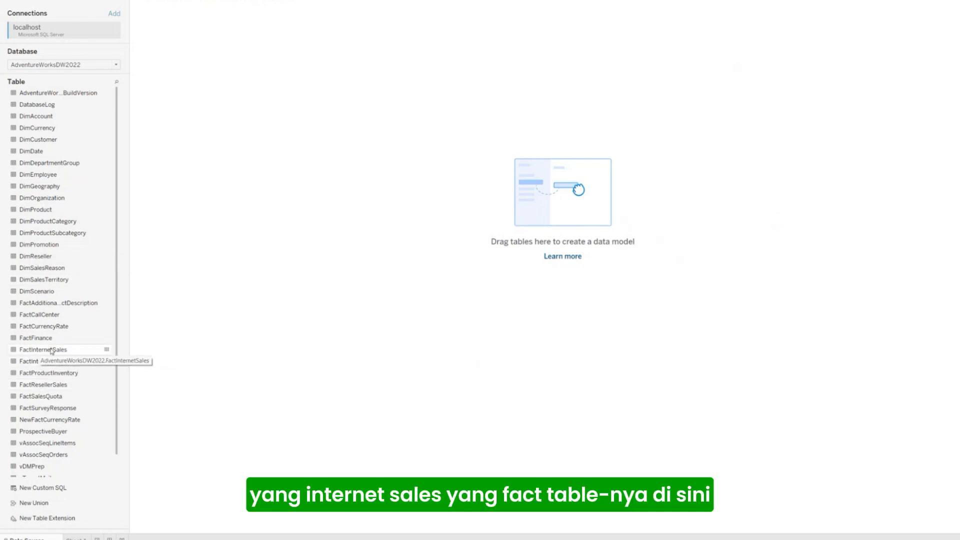
# Start the data model with FactInternetSales and relate DimDate to it, matching Order Date Key to Date Key
pyautogui.moveTo(43, 349); pyautogui.dragTo(175, 50)
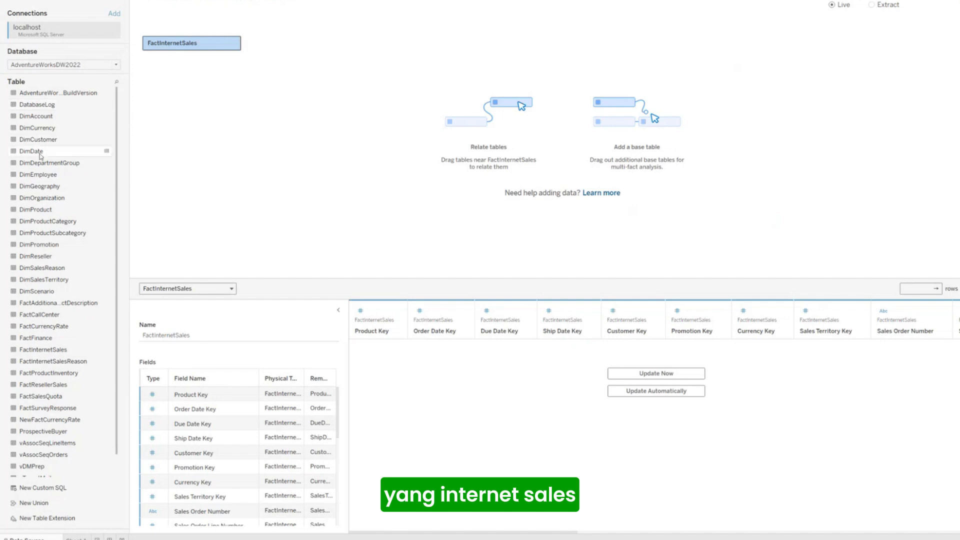
pyautogui.moveTo(33, 152); pyautogui.dragTo(293, 52)
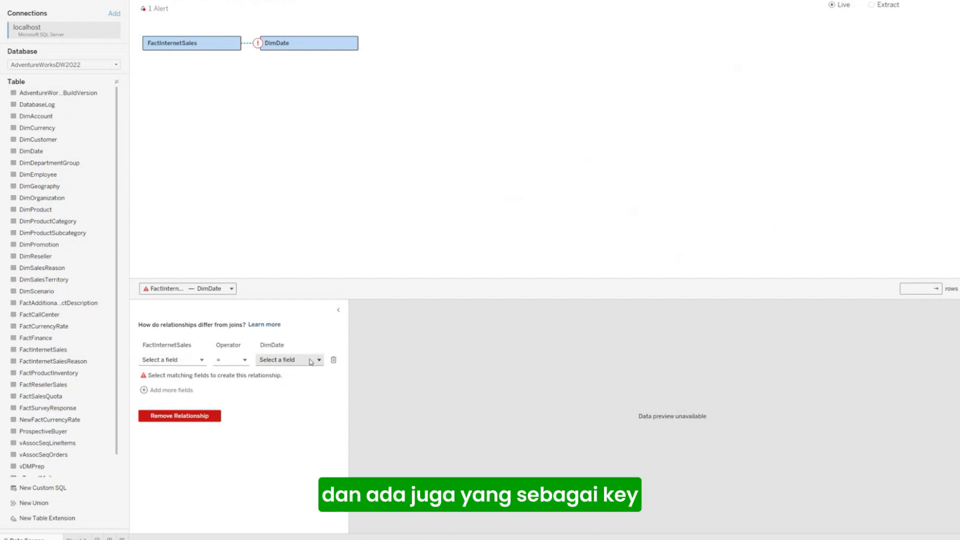
pyautogui.click(194, 362)
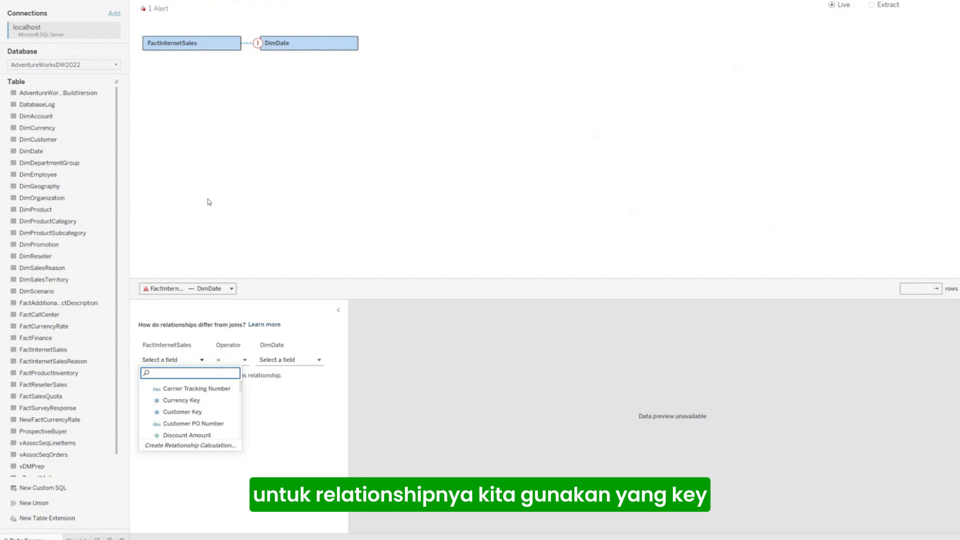
pyautogui.write('date')
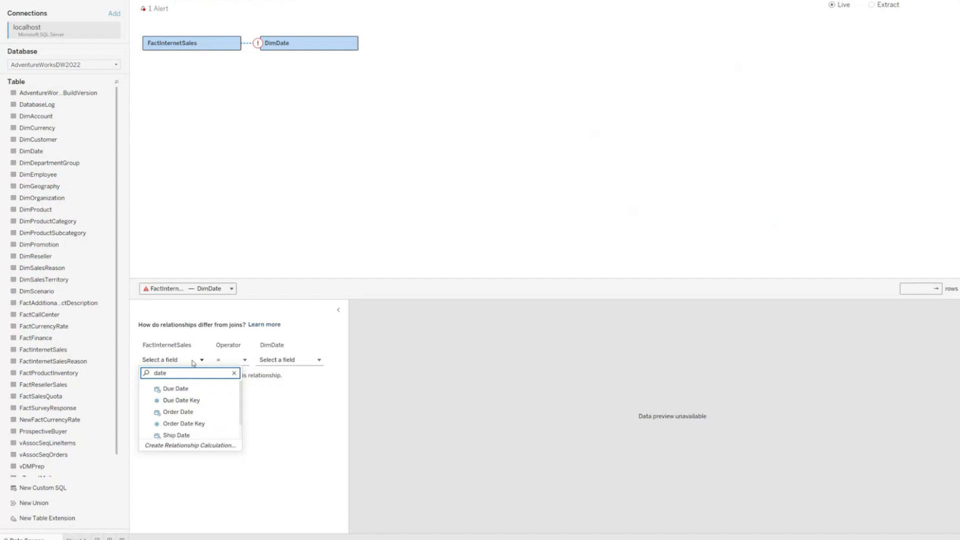
pyautogui.click(184, 423)
pyautogui.click(289, 359)
pyautogui.write('date')
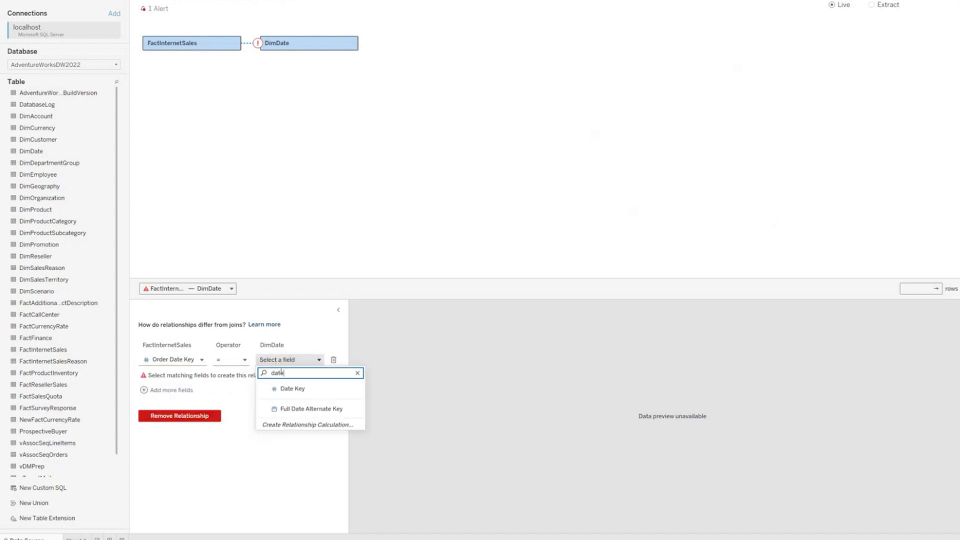
pyautogui.click(293, 388)
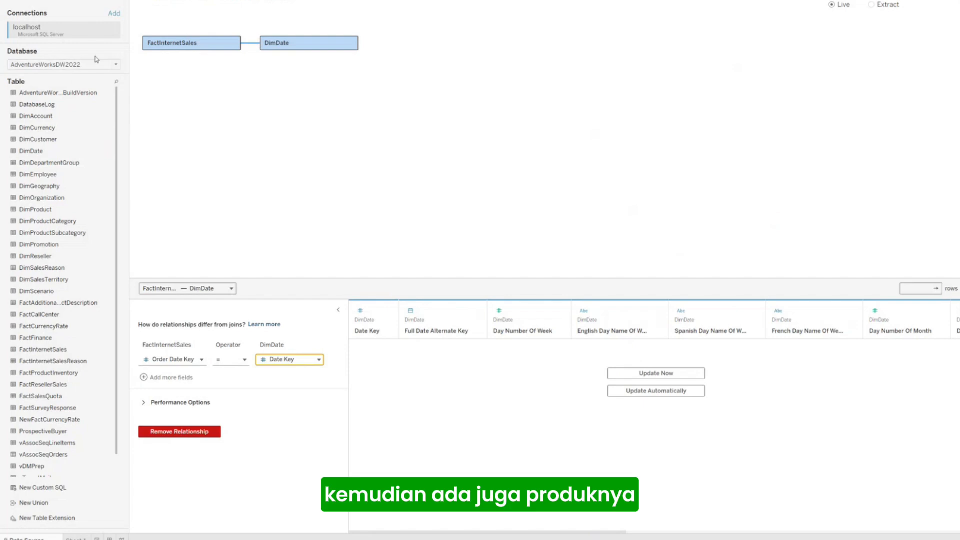
# Relate DimProduct to FactInternetSales and extend it with a chain of DimProductSubcategory followed by DimProductCategory
pyautogui.click(117, 82)
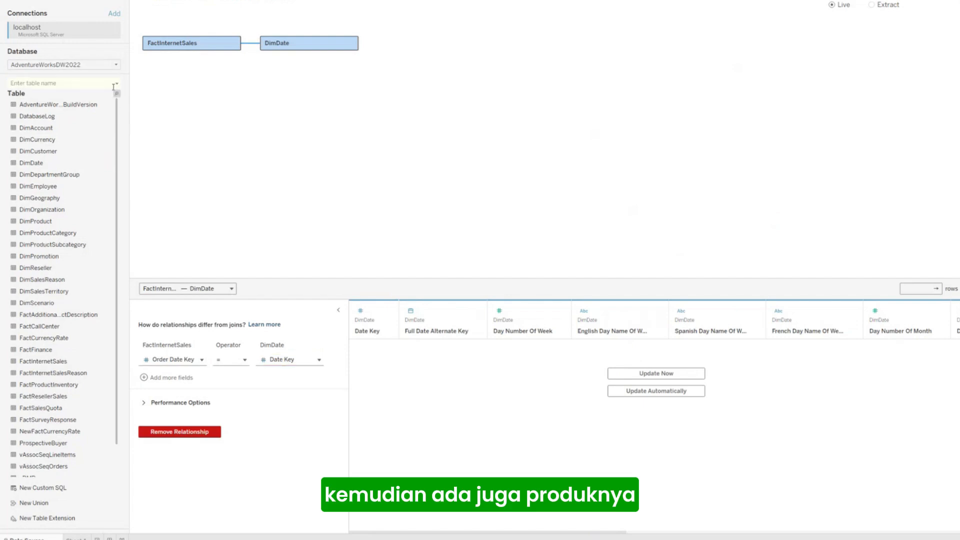
pyautogui.write('pr')
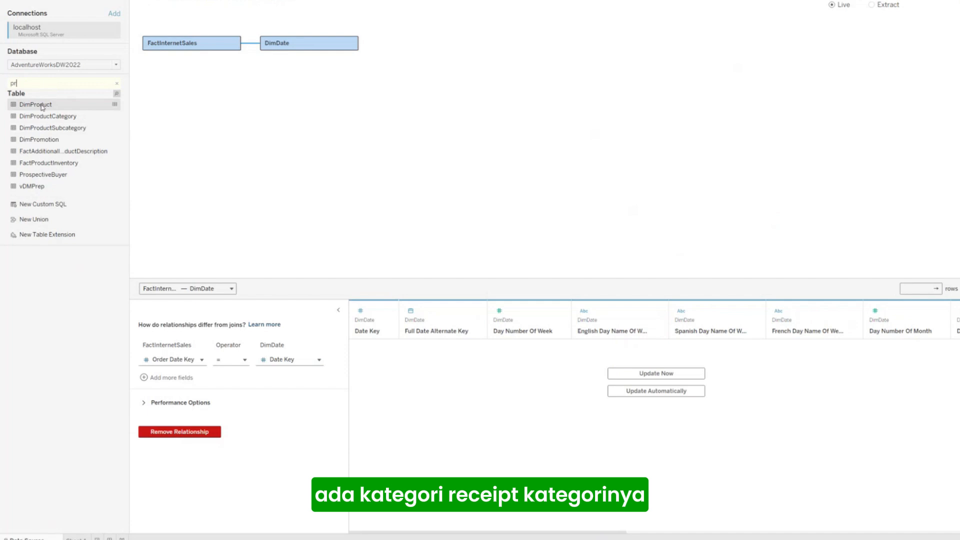
pyautogui.moveTo(42, 106); pyautogui.dragTo(280, 83)
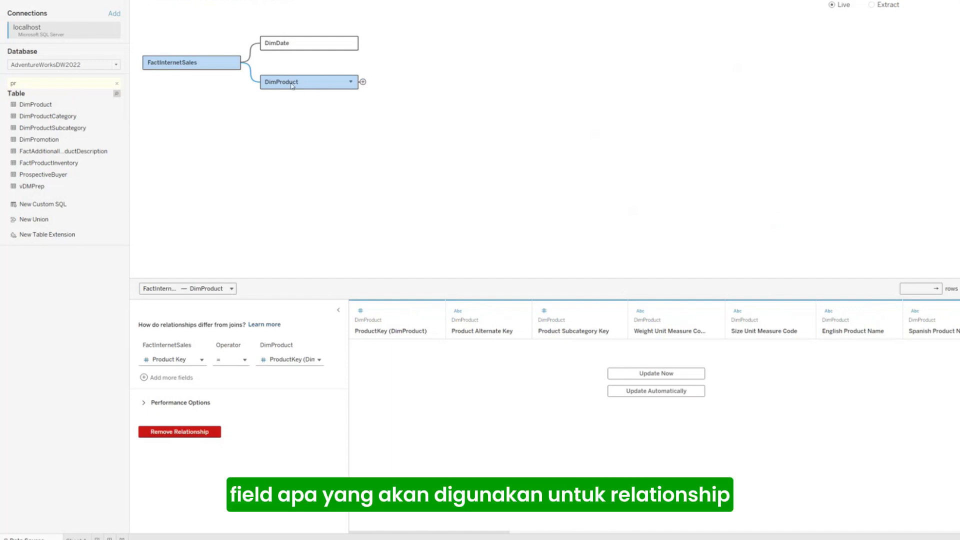
pyautogui.moveTo(53, 128); pyautogui.dragTo(395, 96)
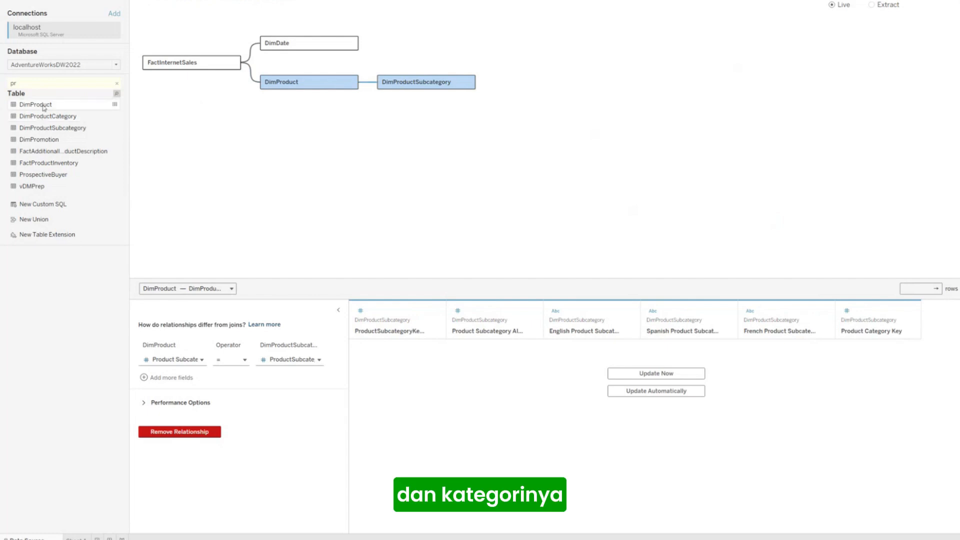
pyautogui.moveTo(48, 116); pyautogui.dragTo(520, 87)
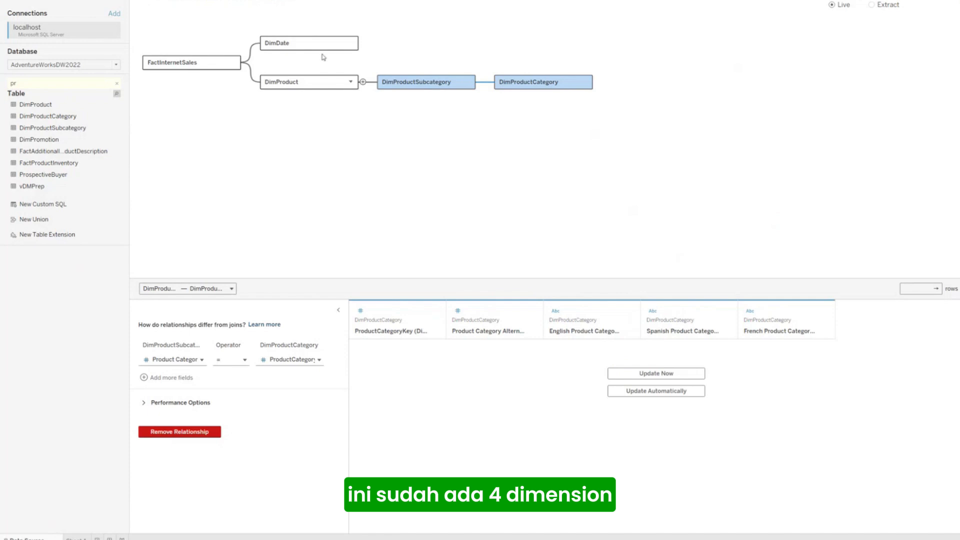
# Find the DimSalesTerritory table and relate it to FactInternetSales
pyautogui.click(117, 84)
pyautogui.write('ter')
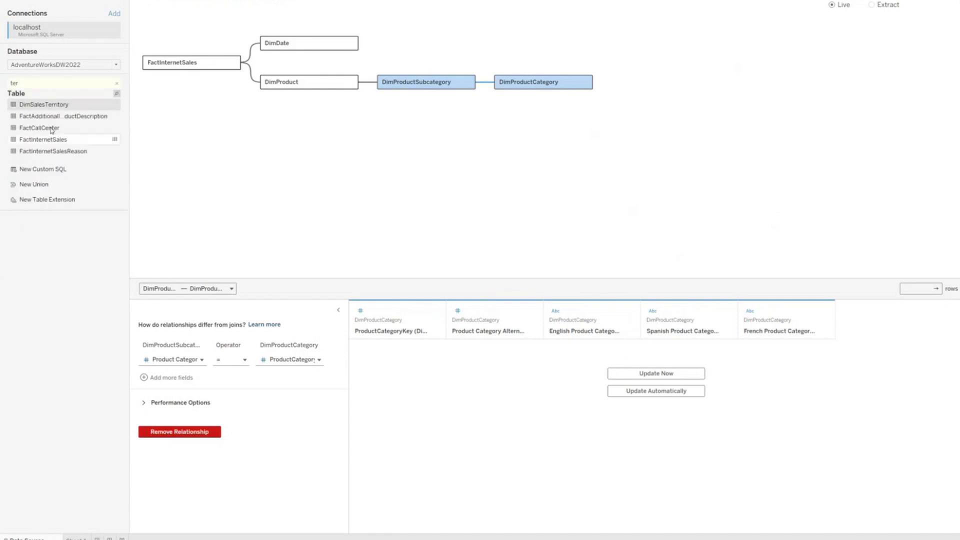
pyautogui.moveTo(44, 104); pyautogui.dragTo(293, 150)
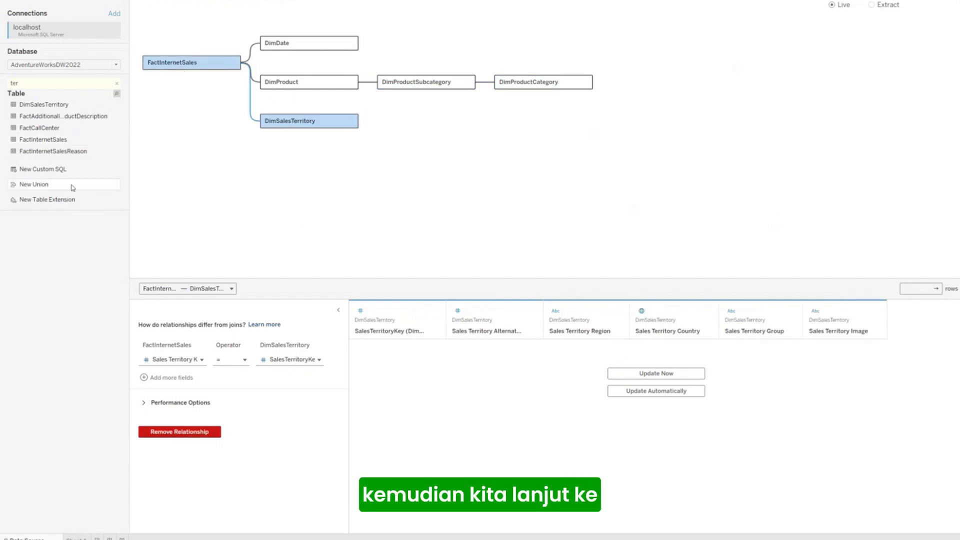
# Clear the table search and add FactResellerSales as a second base table below FactInternetSales
pyautogui.click(116, 83)
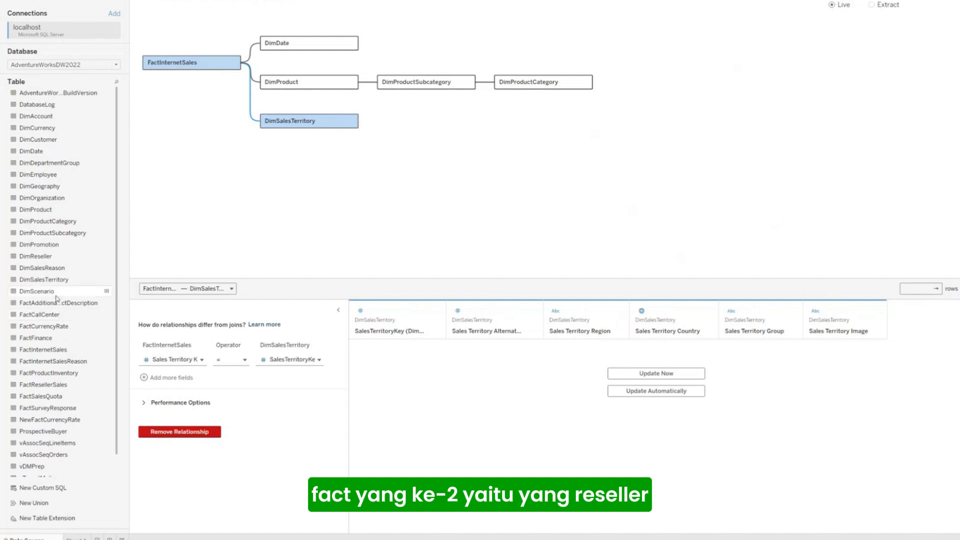
pyautogui.scroll(-1, 57, 298)
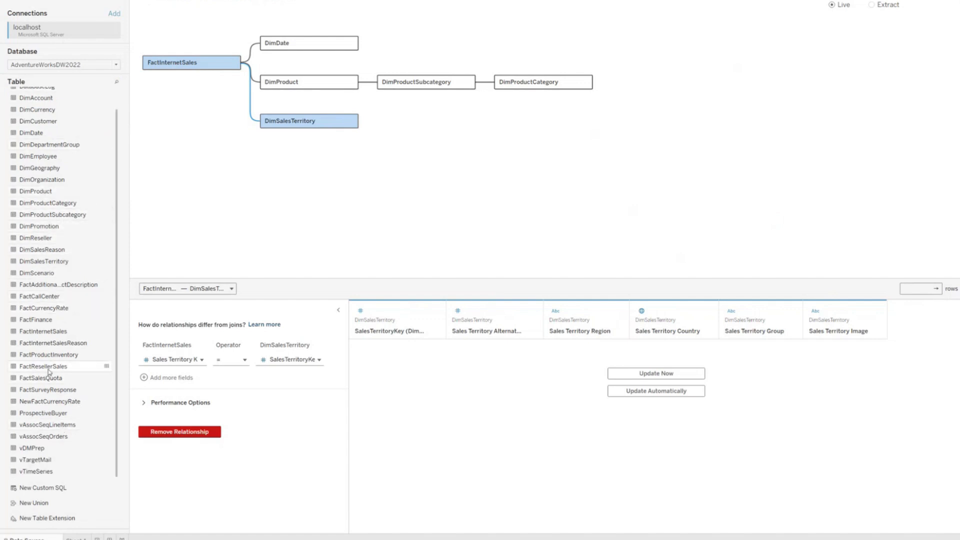
pyautogui.moveTo(46, 370); pyautogui.dragTo(149, 164)
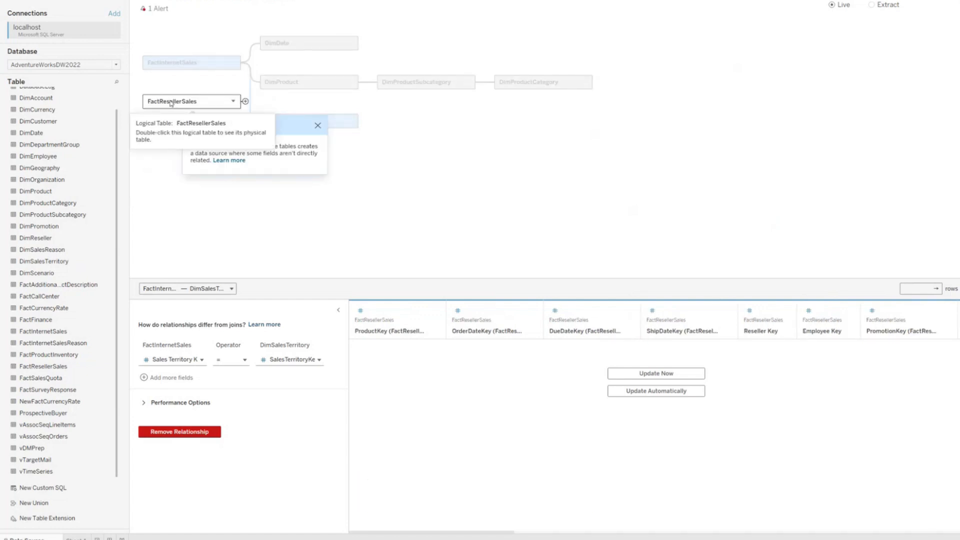
pyautogui.click(319, 126)
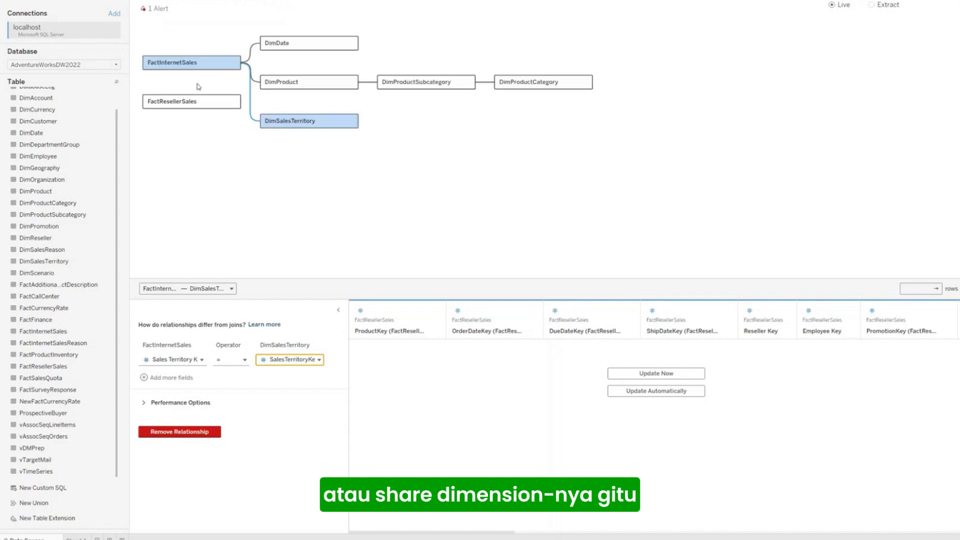
# Relate FactResellerSales to the existing DimDate table, matching its OrderDate field to Date Key
pyautogui.moveTo(242, 101)
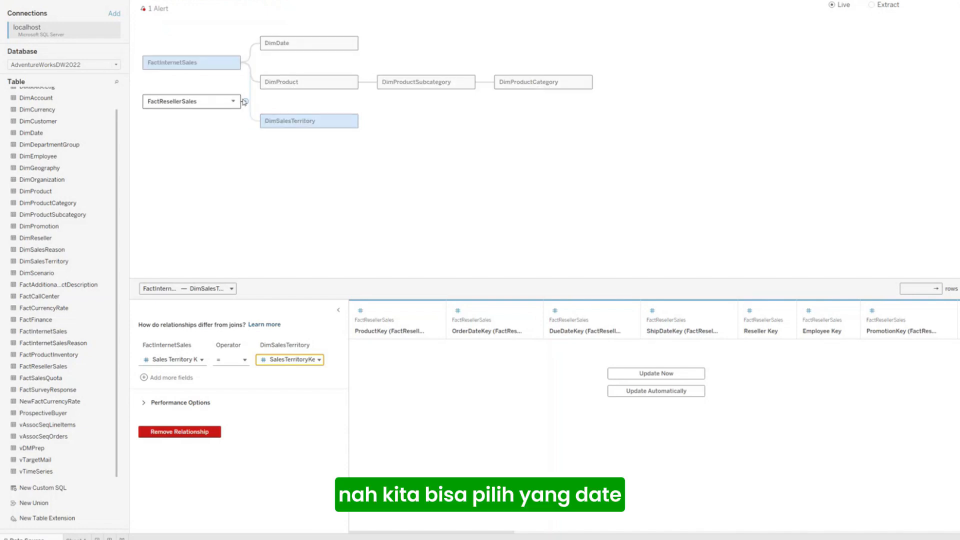
pyautogui.moveTo(245, 102); pyautogui.dragTo(278, 44)
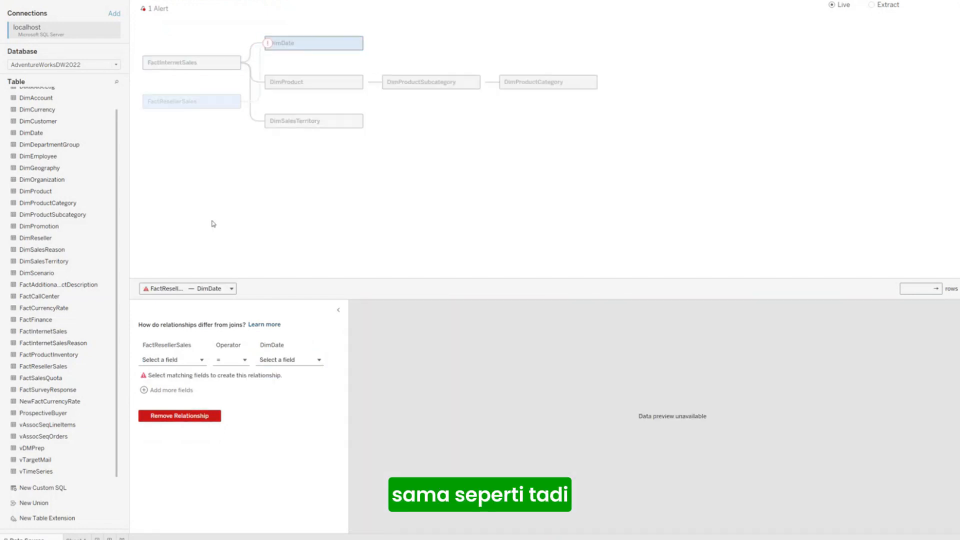
pyautogui.click(191, 361)
pyautogui.write('date')
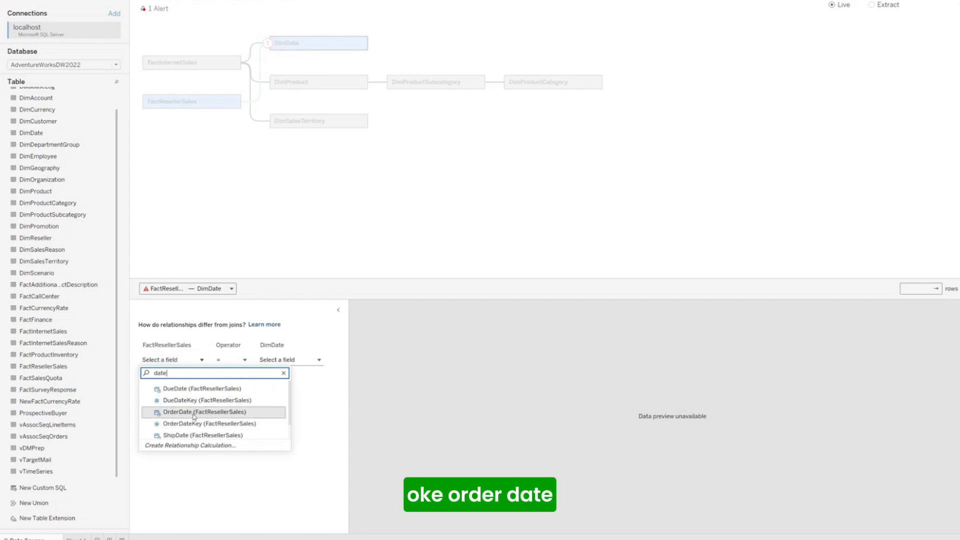
pyautogui.click(209, 413)
pyautogui.click(292, 360)
pyautogui.write('date')
pyautogui.click(292, 392)
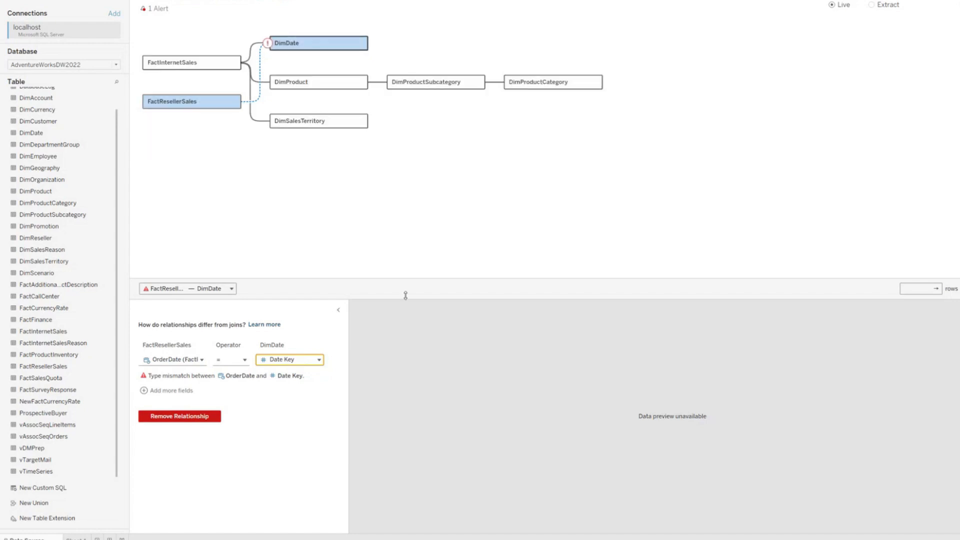
# Change the FactResellerSales field in its DimDate relationship to OrderDateKey
pyautogui.click(175, 359)
pyautogui.write('date')
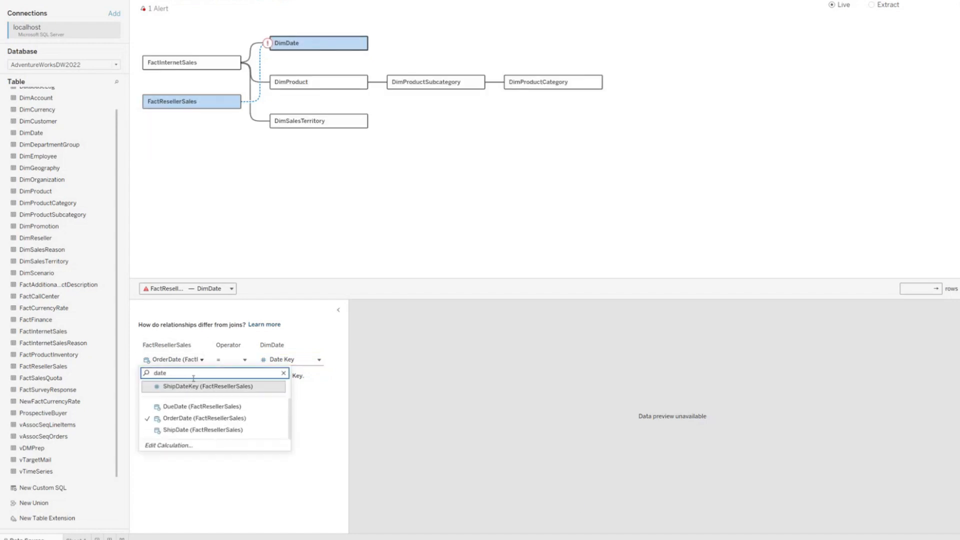
pyautogui.scroll(2, 169, 405)
pyautogui.click(189, 400)
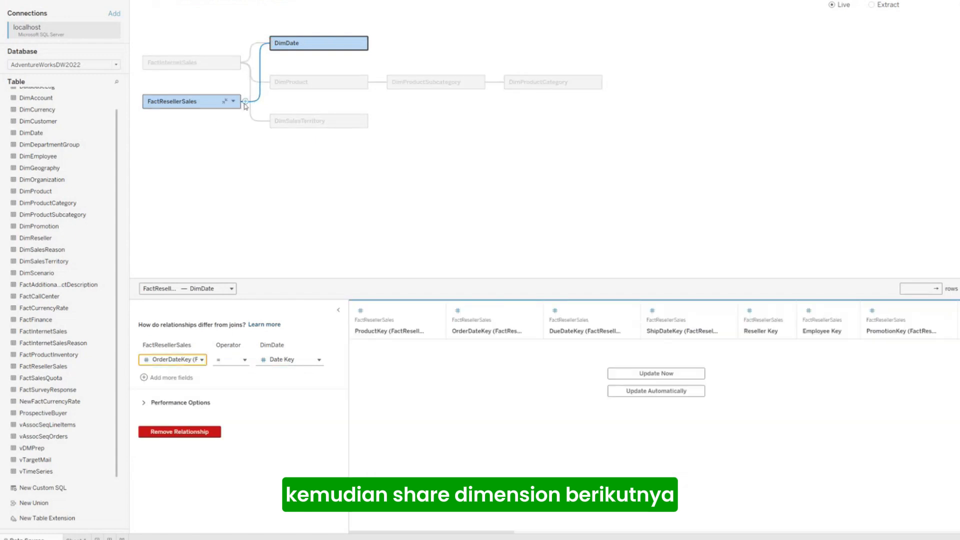
# Relate FactResellerSales to the existing DimProduct and DimSalesTerritory tables as shared dimensions
pyautogui.click(298, 82)
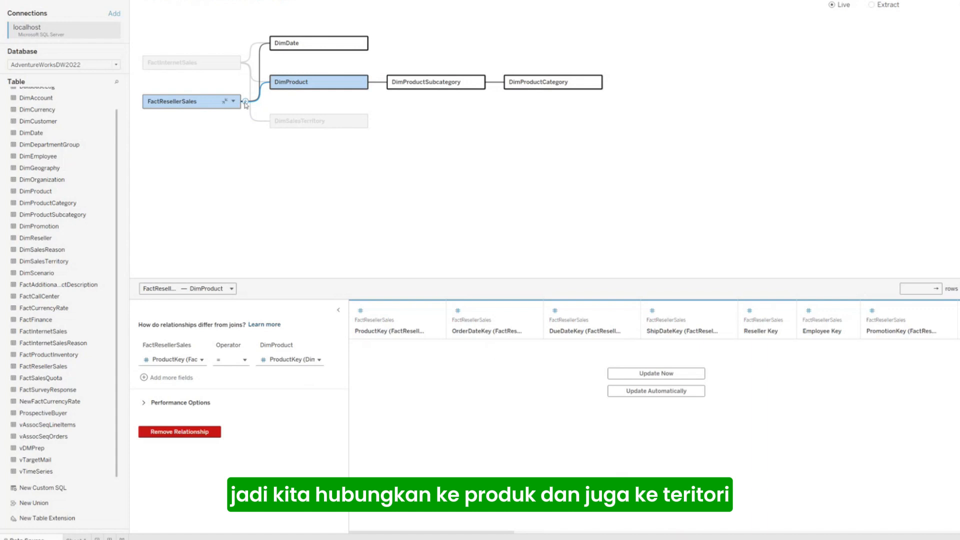
pyautogui.click(285, 124)
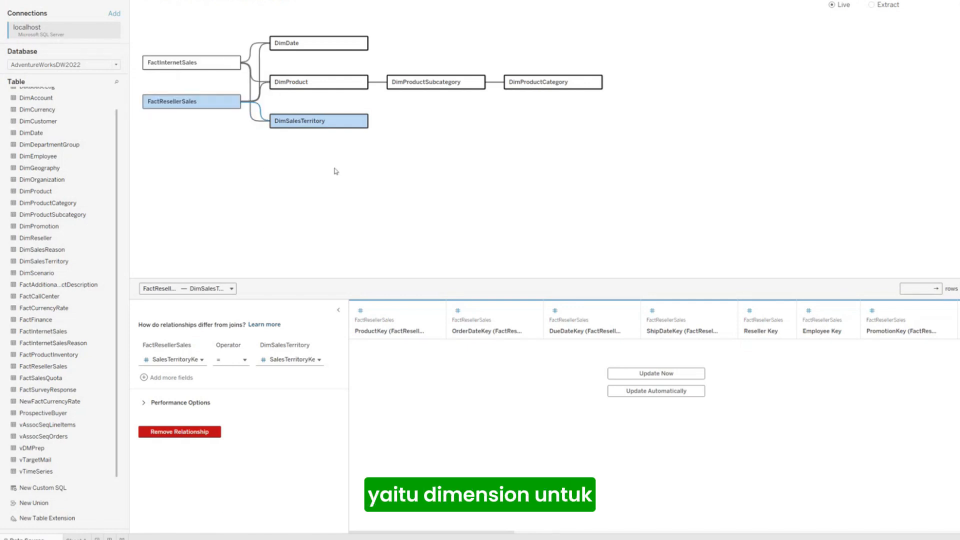
# Find the DimReseller table and relate it to FactResellerSales only
pyautogui.click(117, 83)
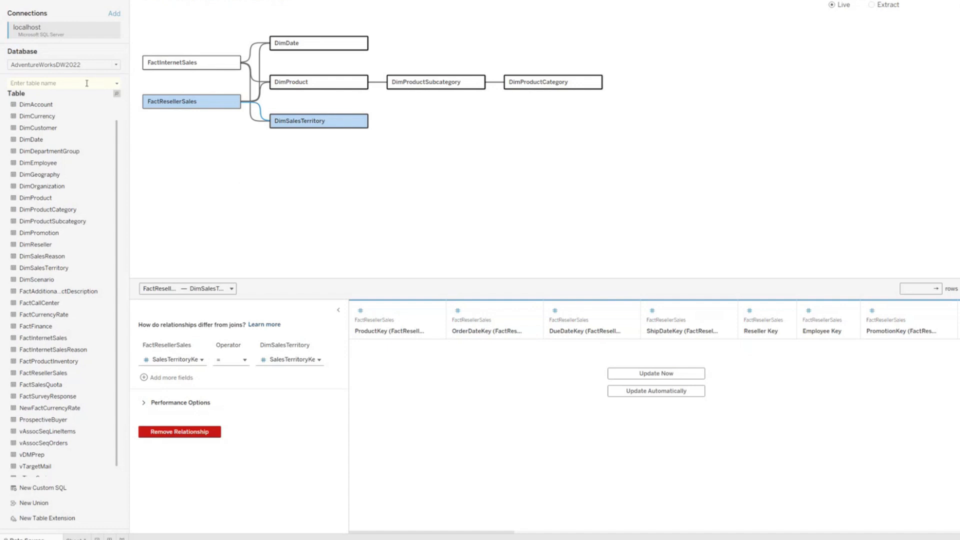
pyautogui.write('res')
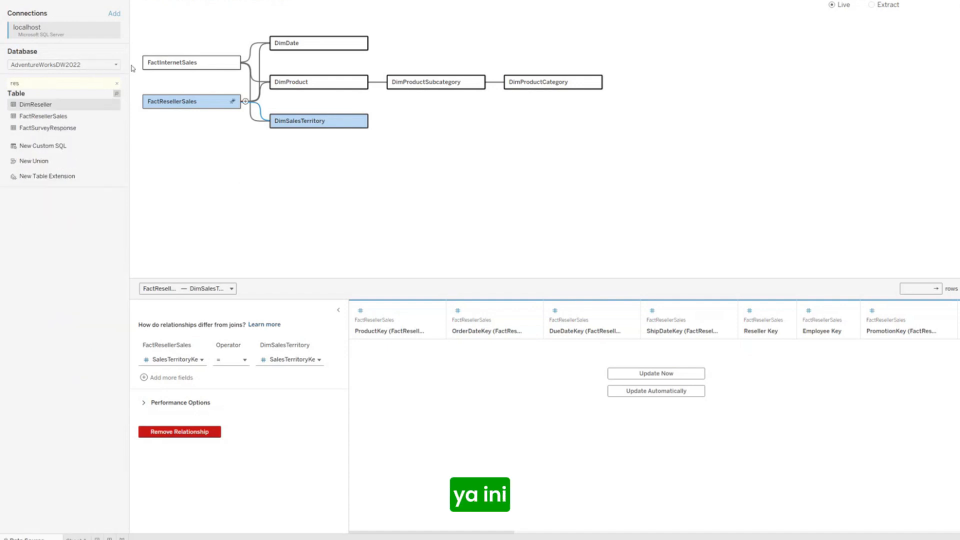
pyautogui.moveTo(40, 109); pyautogui.dragTo(302, 180)
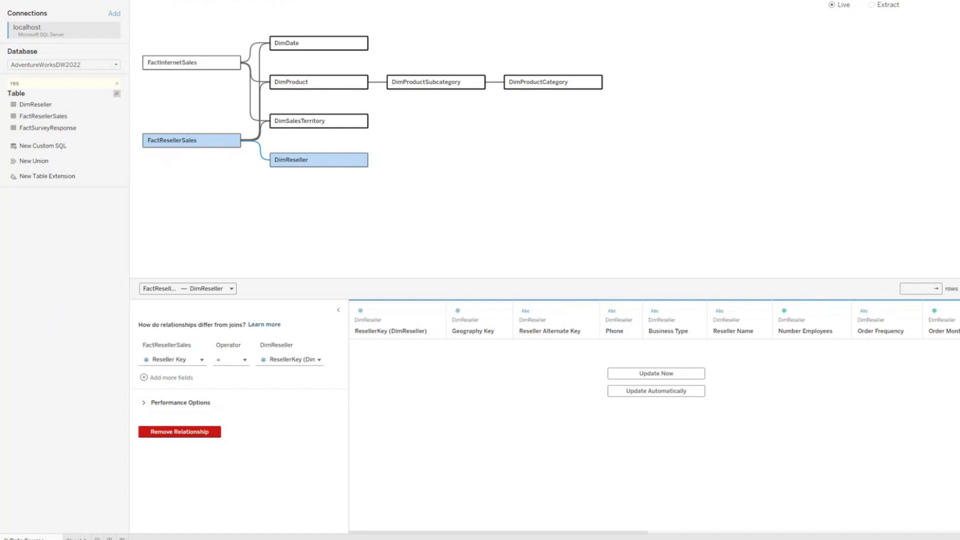
# Examine which dimension tables belong to each of the two fact tables, and clear the table search
pyautogui.moveTo(189, 67)
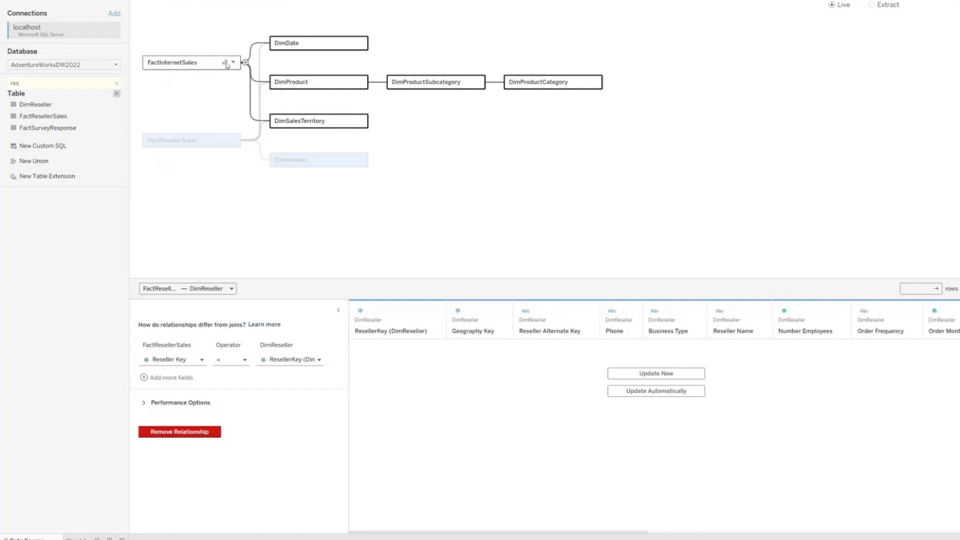
pyautogui.click(210, 63)
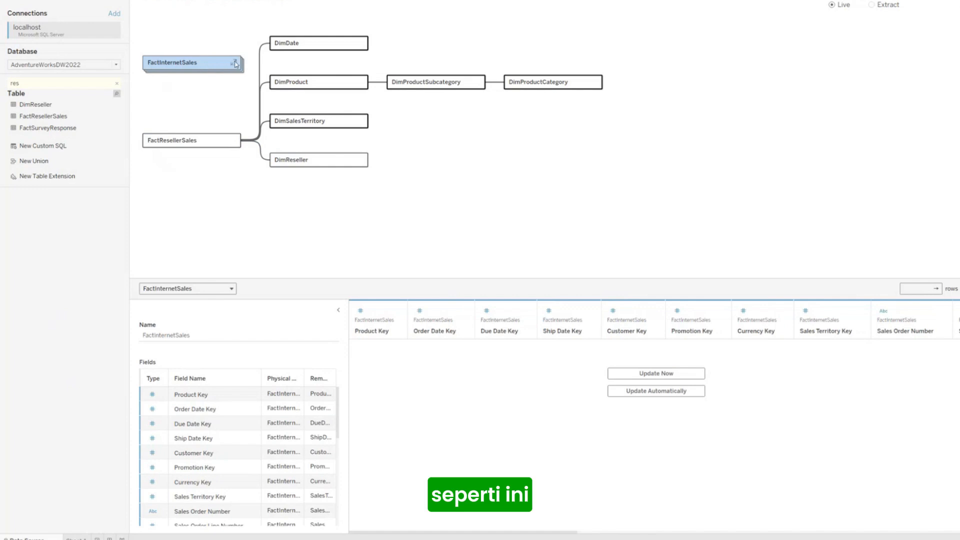
pyautogui.click(231, 142)
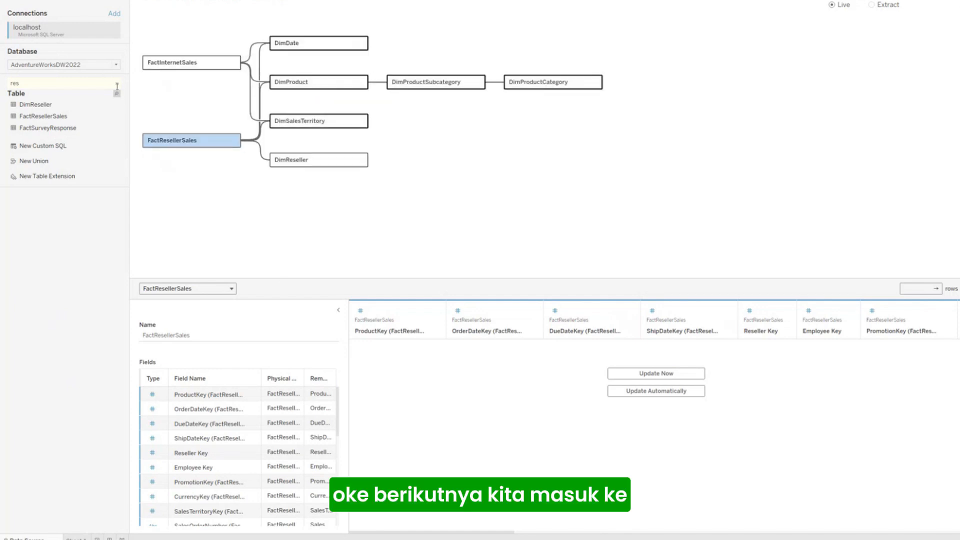
pyautogui.click(117, 84)
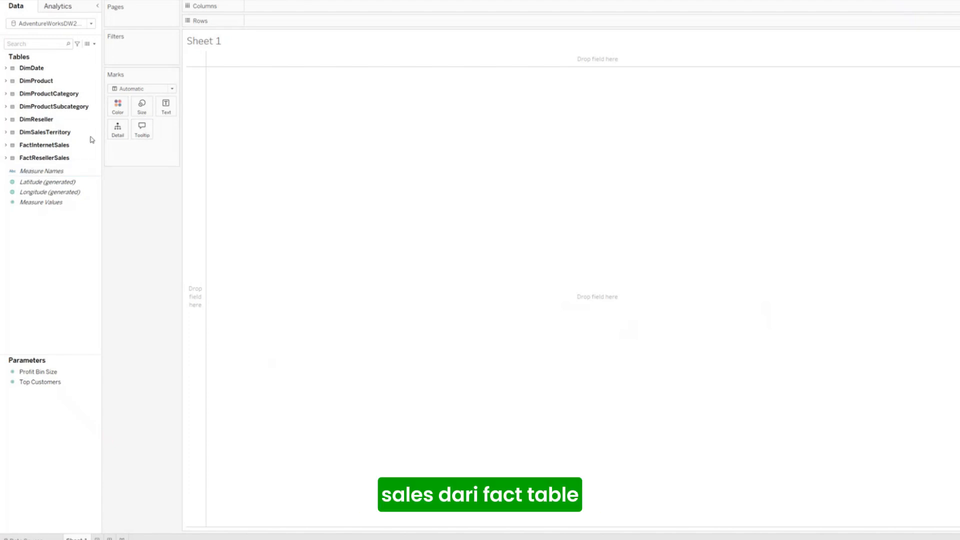
# Place Sales Amount from FactInternetSales on the columns of Sheet 1
pyautogui.click(6, 145)
pyautogui.scroll(-4, 75, 187)
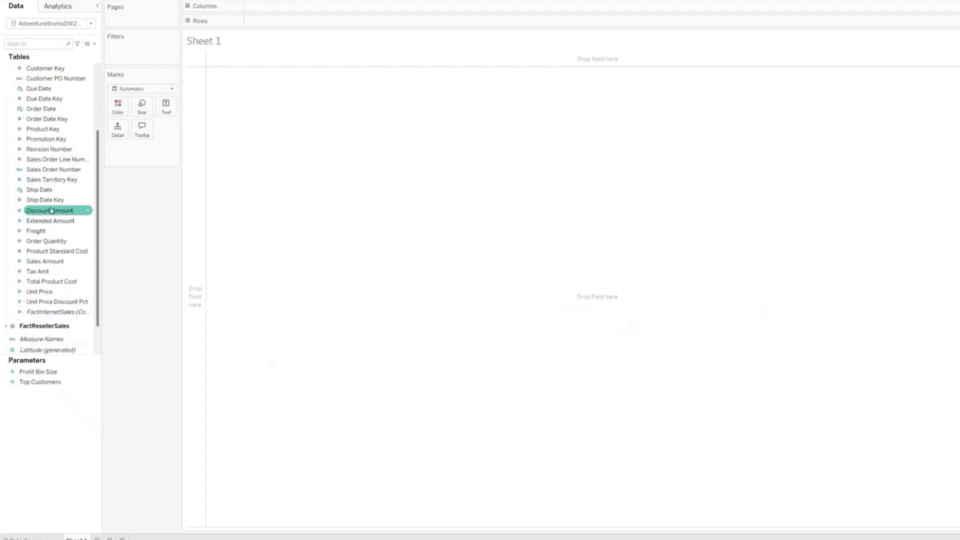
pyautogui.scroll(-2, 43, 210)
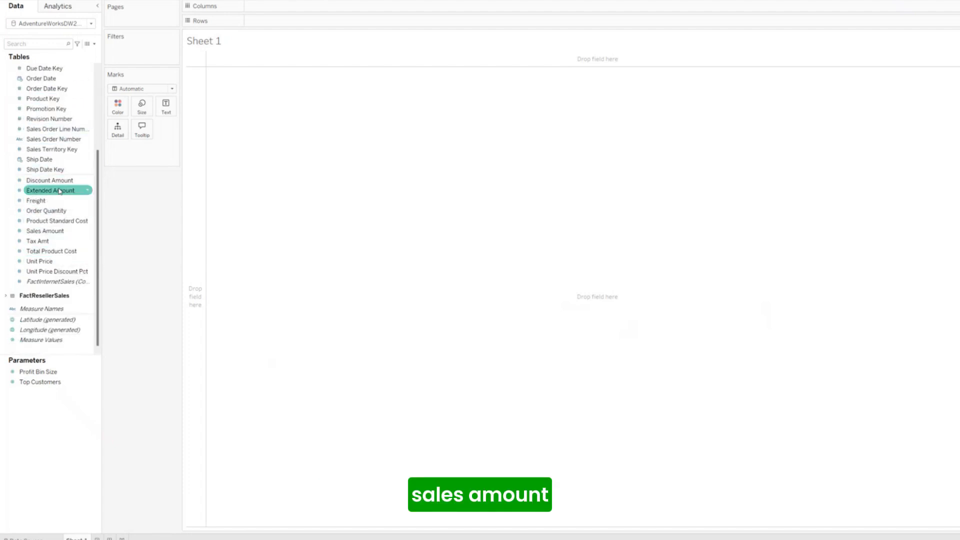
pyautogui.moveTo(60, 231); pyautogui.dragTo(282, 6)
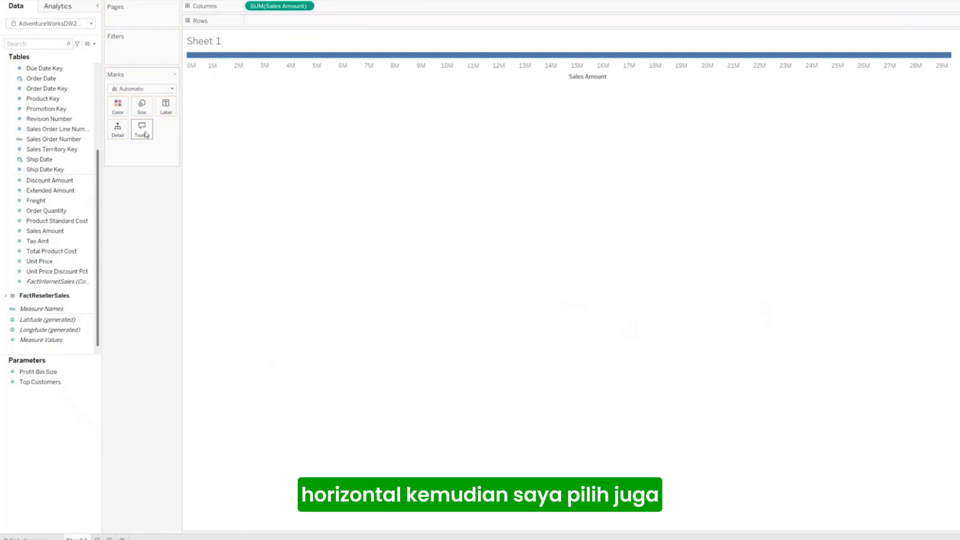
# Search the fields for "sale" and add SalesAmount from FactResellerSales to the columns beside the internet Sales Amount
pyautogui.click(47, 199)
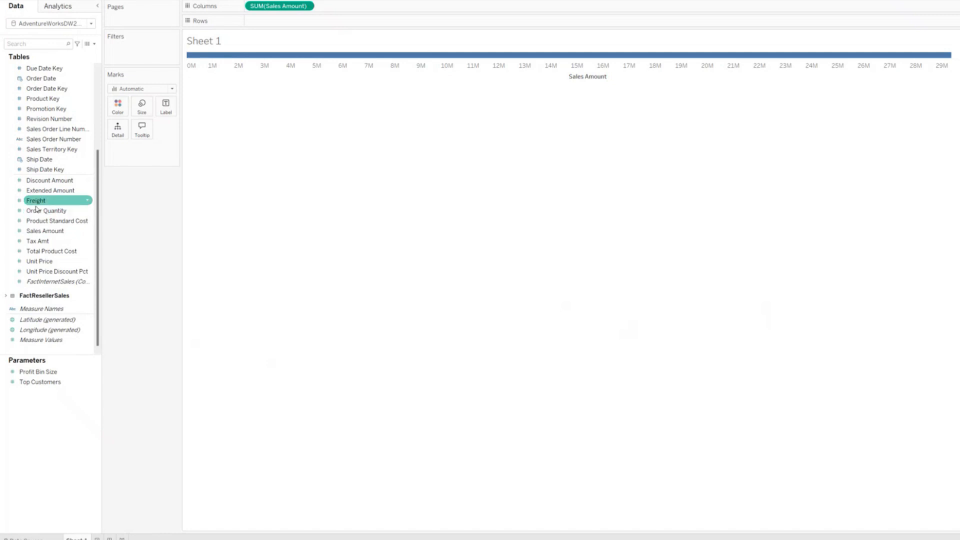
pyautogui.click(48, 43)
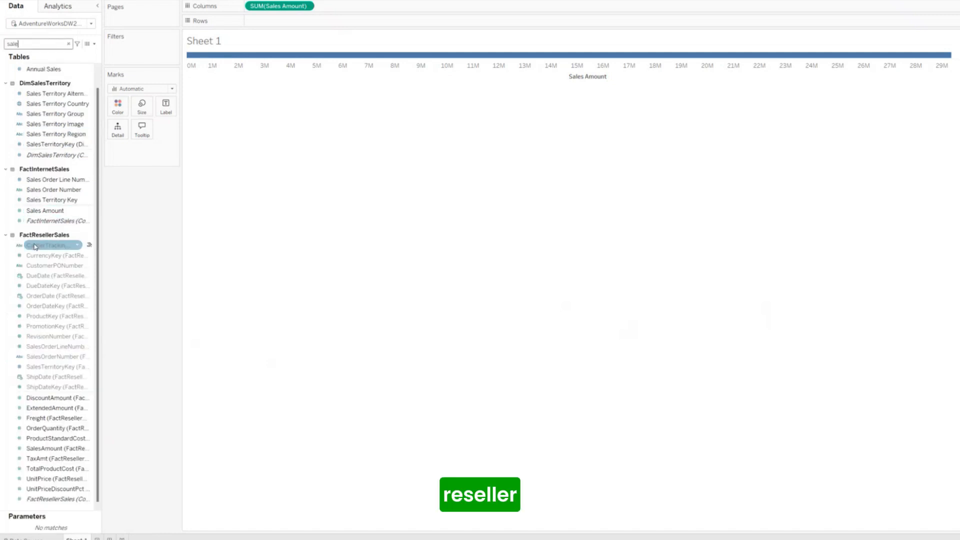
pyautogui.moveTo(50, 448); pyautogui.dragTo(373, 7)
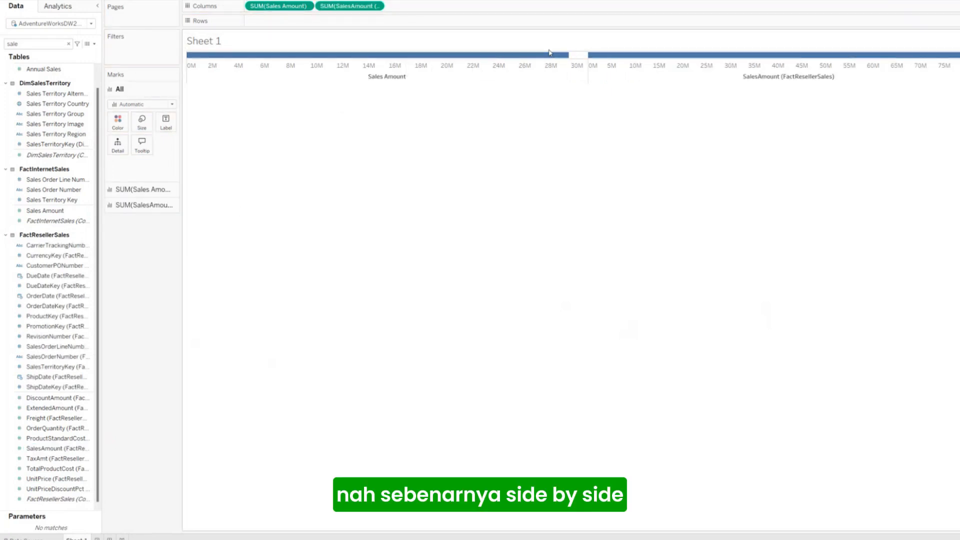
pyautogui.moveTo(650, 59)
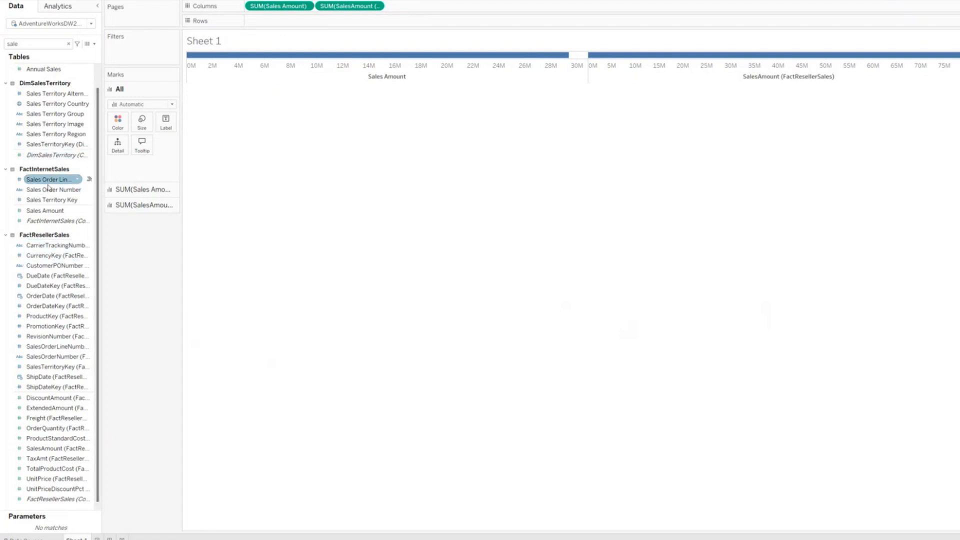
# Clear the field search and place Sales Territory Group from DimSalesTerritory on the rows
pyautogui.scroll(1, 49, 190)
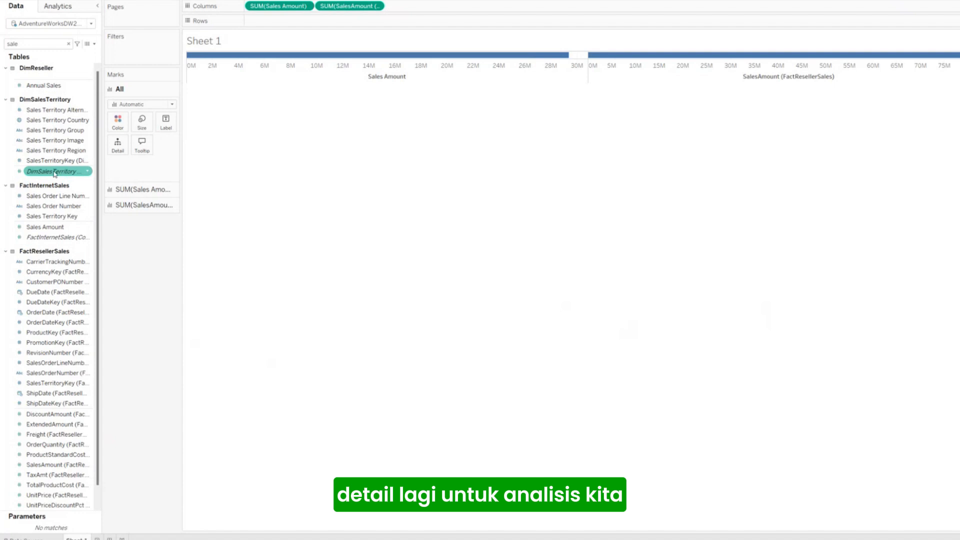
pyautogui.click(69, 44)
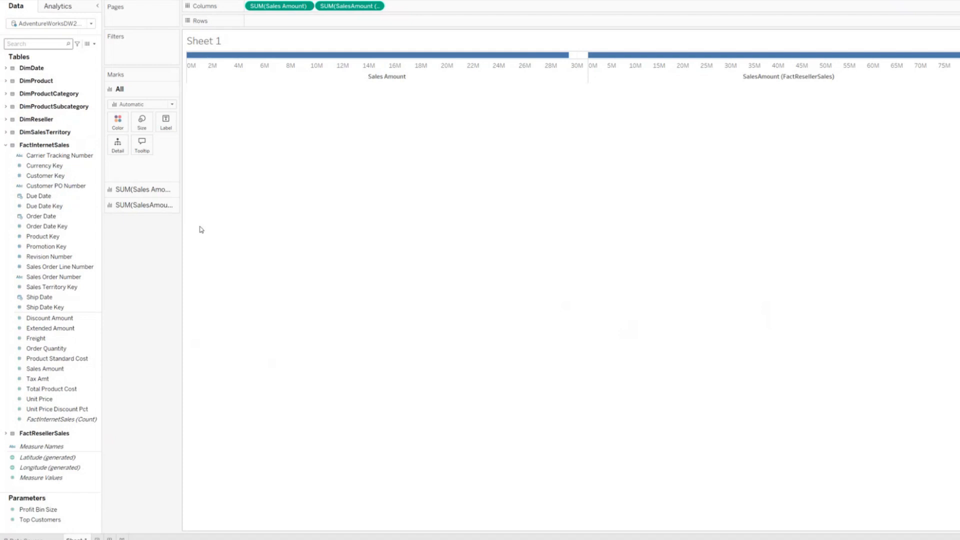
pyautogui.click(6, 146)
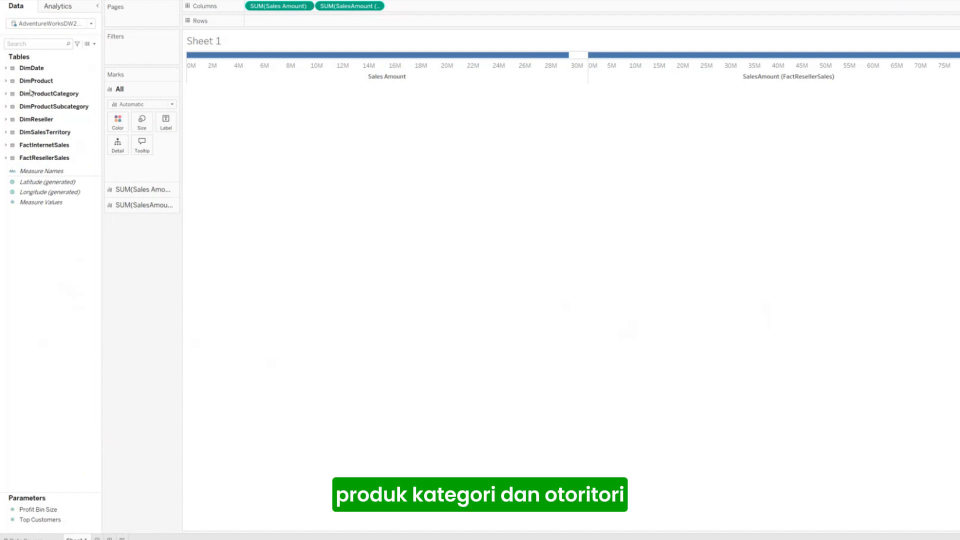
pyautogui.click(41, 133)
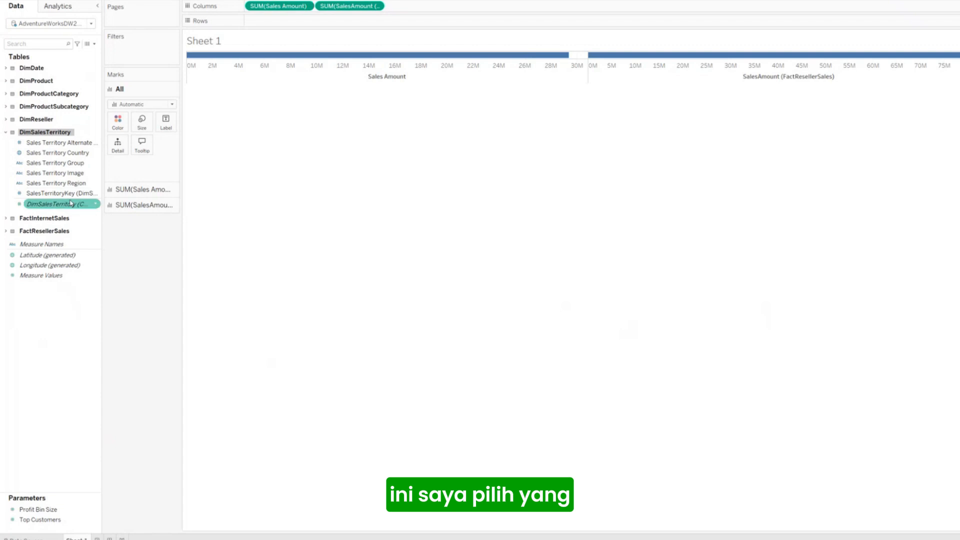
pyautogui.click(72, 163)
pyautogui.moveTo(72, 164); pyautogui.dragTo(293, 21)
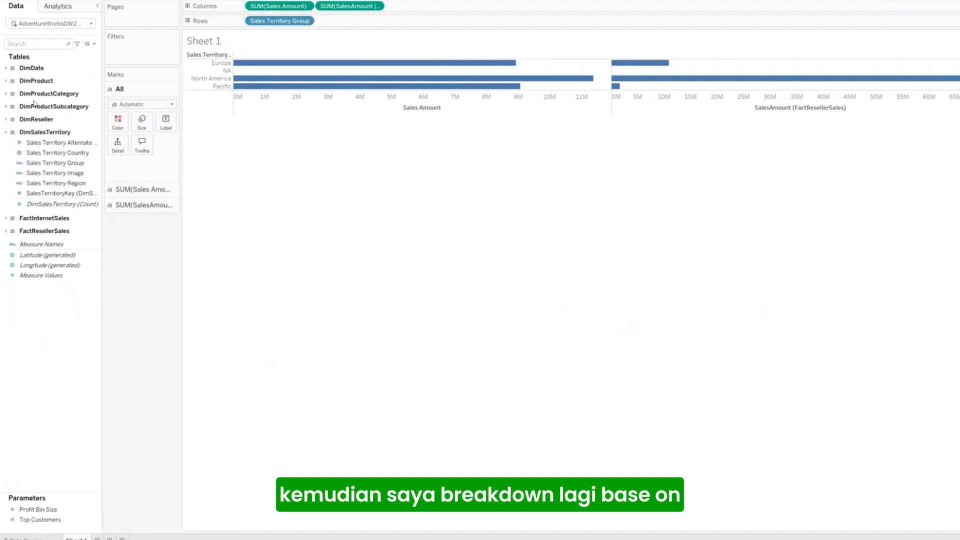
# Add the English product category name from DimProductCategory to the rows and enlarge the chart to fill the view
pyautogui.click(6, 94)
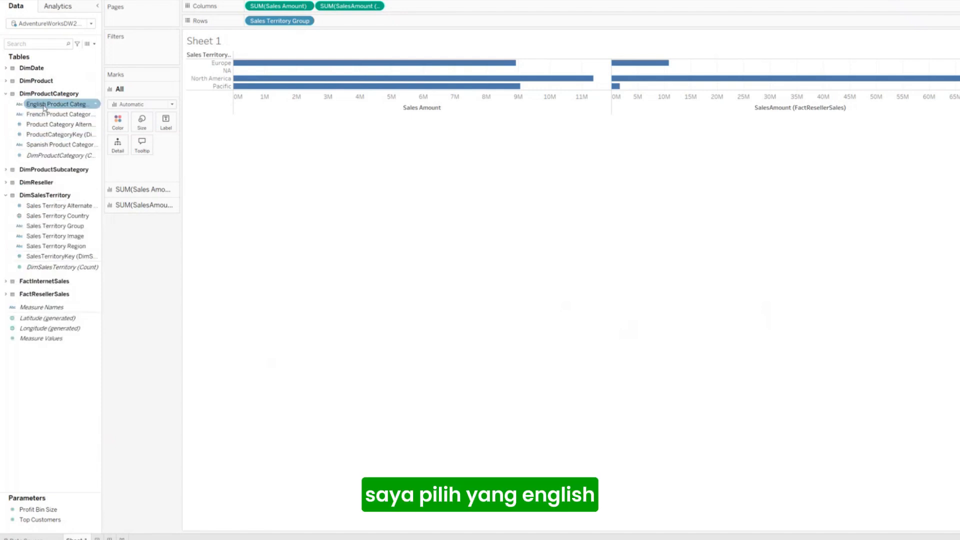
pyautogui.moveTo(55, 104); pyautogui.dragTo(373, 21)
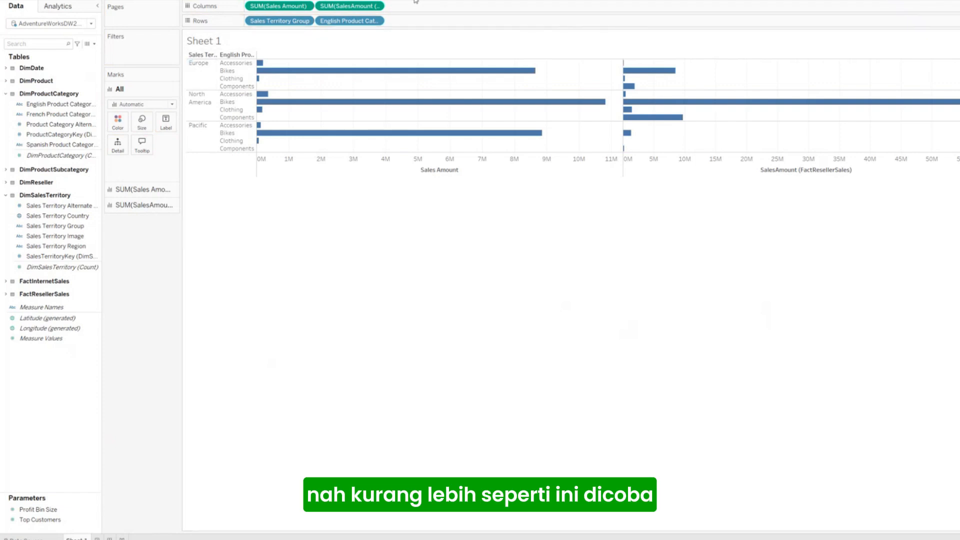
pyautogui.click(355, 1)
pyautogui.click(350, 27)
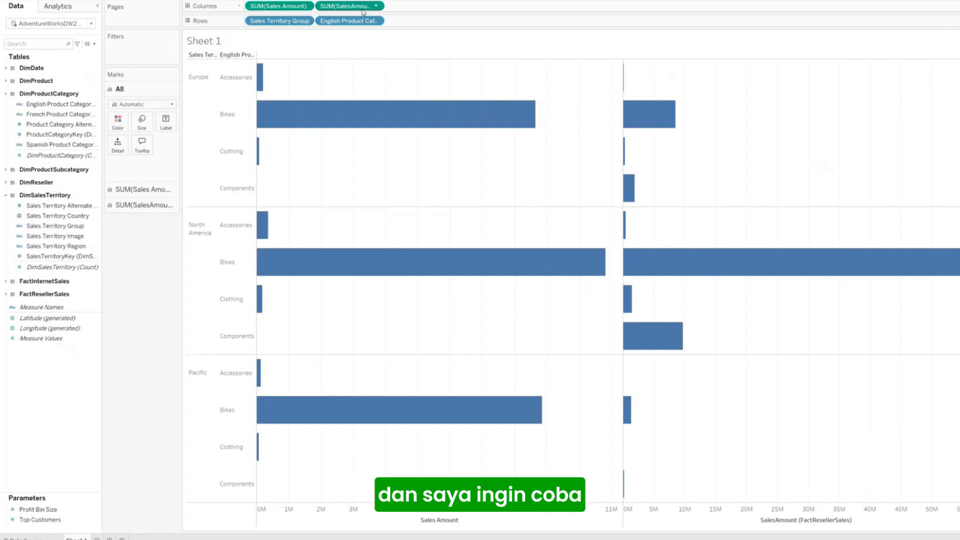
# Combine both sales measures on a dual axis and set the mark type of all marks to Bar
pyautogui.moveTo(347, 111)
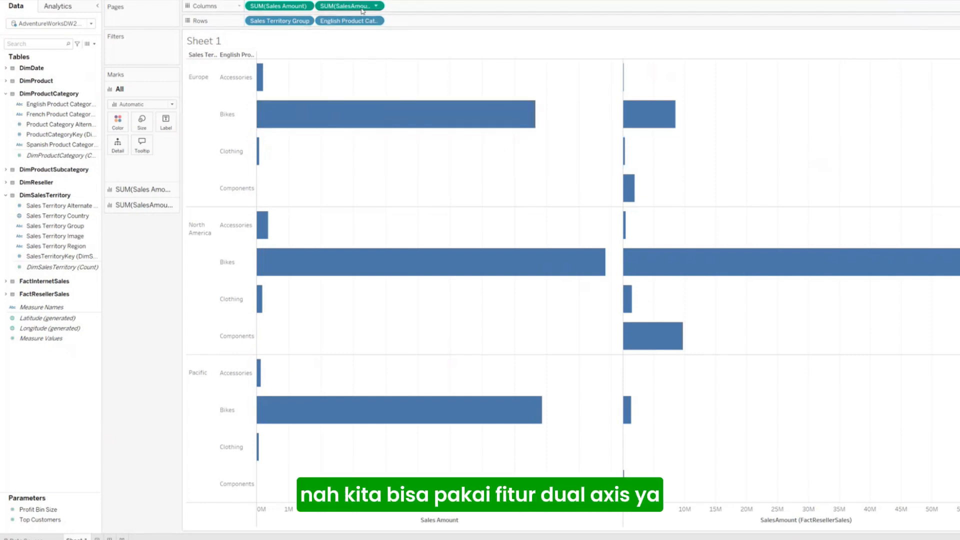
pyautogui.click(375, 6)
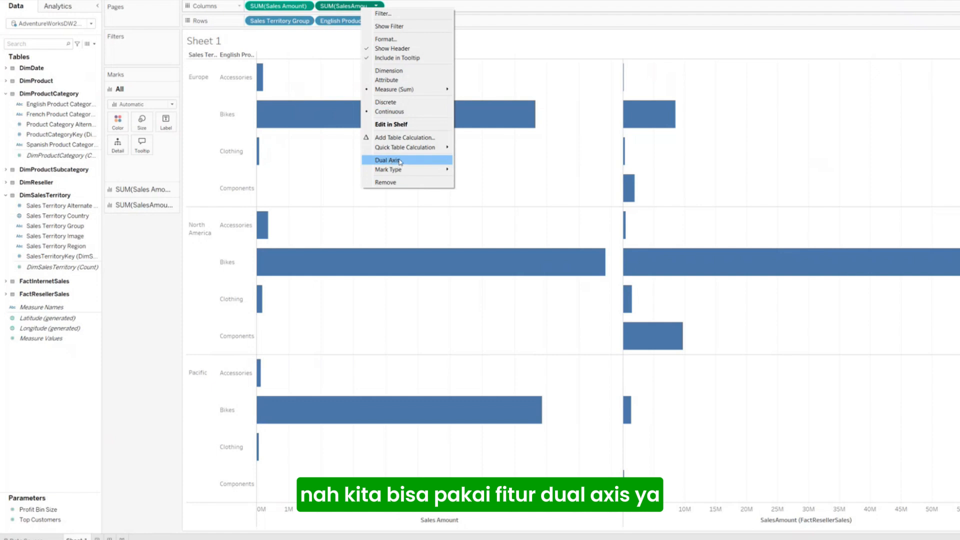
pyautogui.click(414, 161)
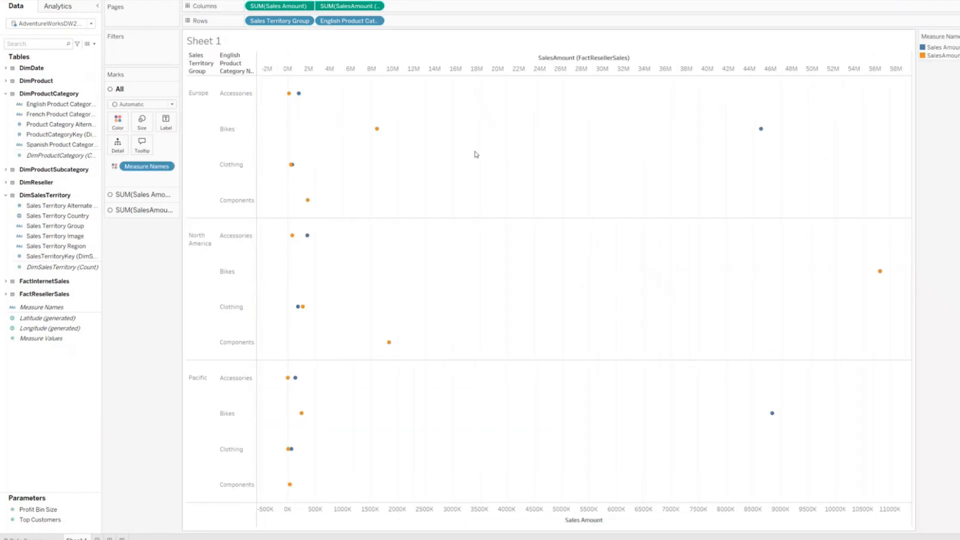
pyautogui.click(168, 107)
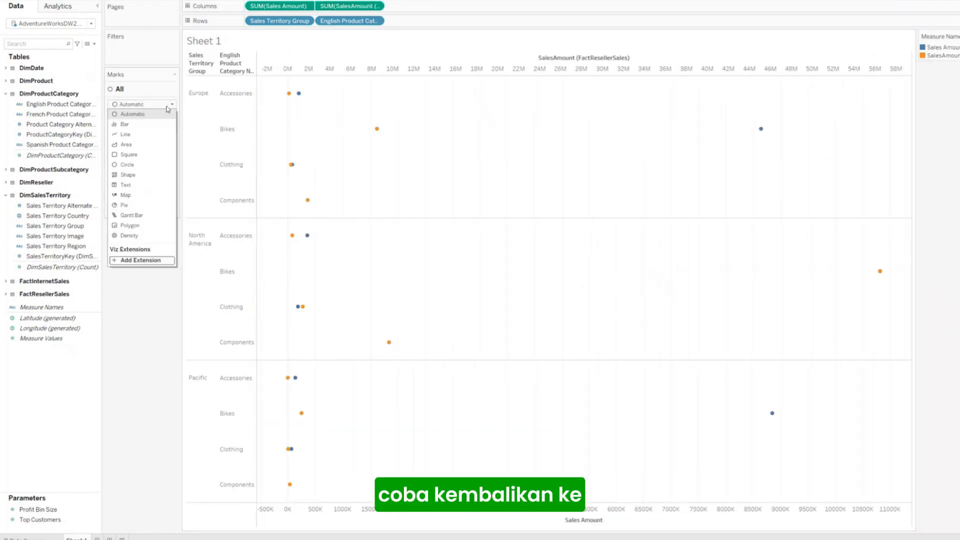
pyautogui.click(137, 125)
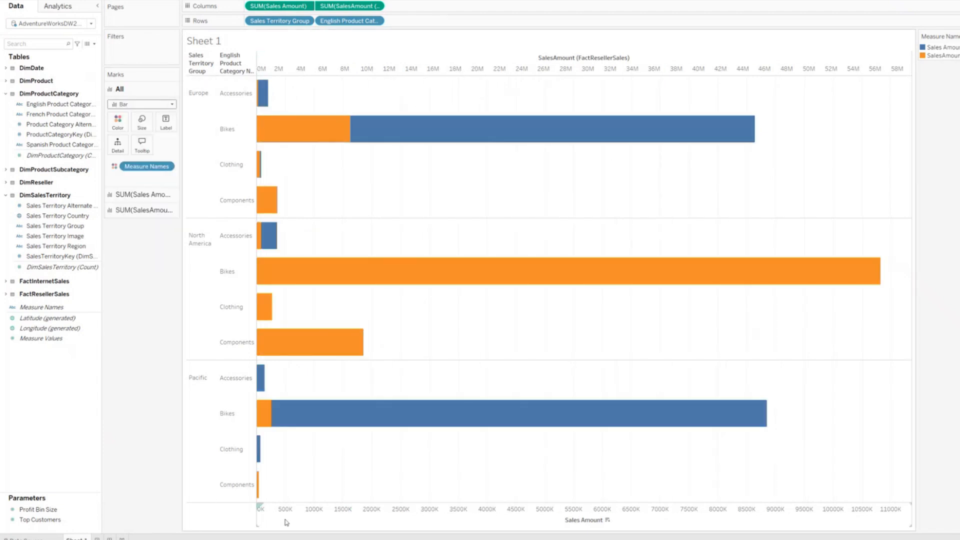
# Synchronize the FactResellerSales SalesAmount axis with the internet Sales Amount axis and hide its header
pyautogui.rightClick(358, 69)
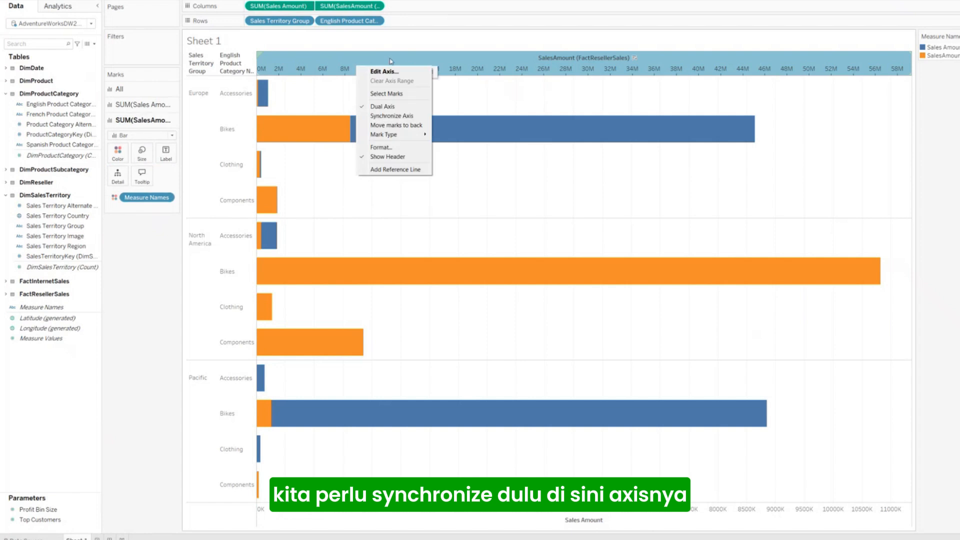
pyautogui.click(392, 116)
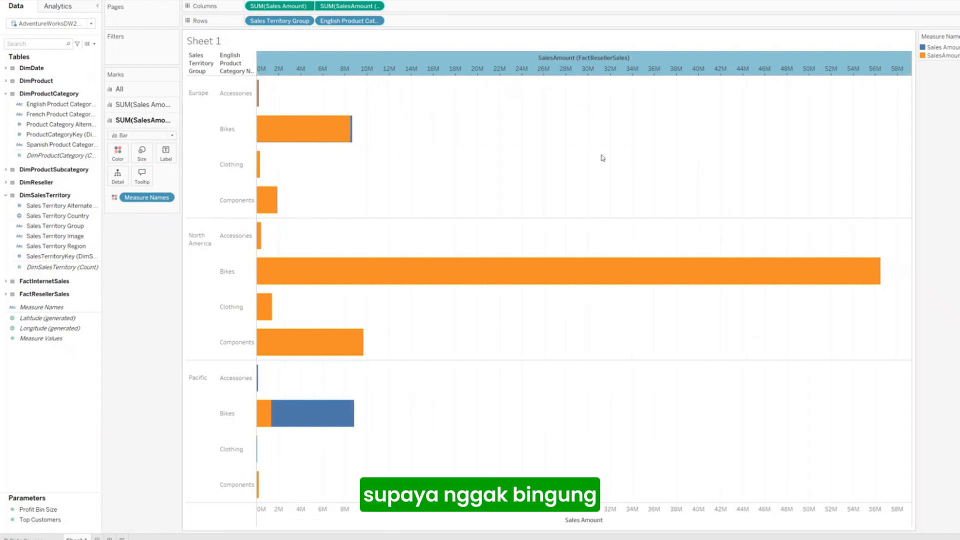
pyautogui.rightClick(425, 66)
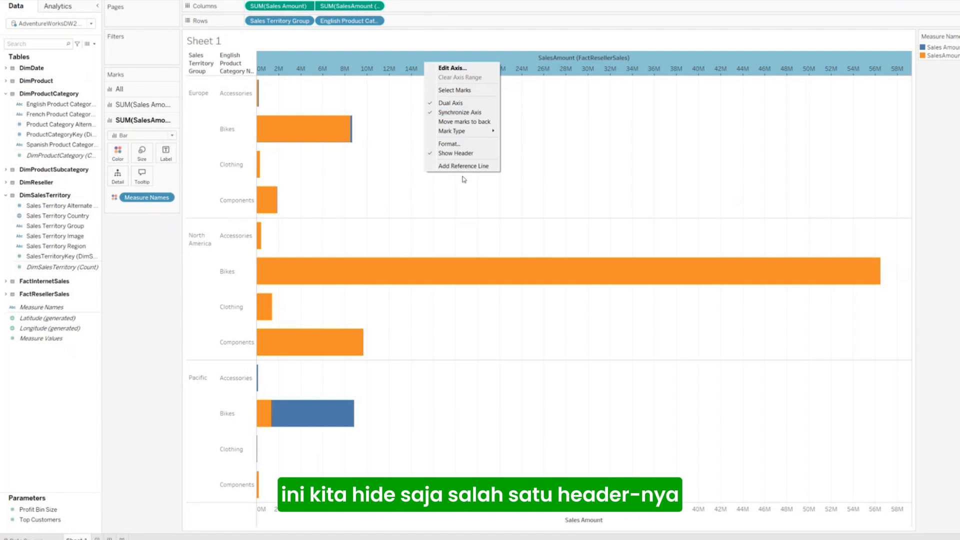
pyautogui.click(457, 154)
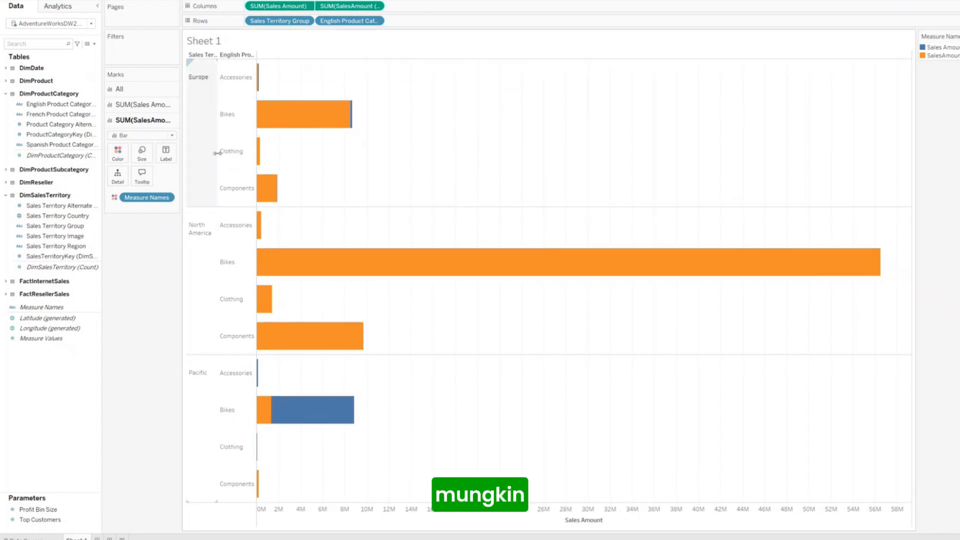
# Reduce the size of the reseller SalesAmount bars so they are narrower than the internet sales bars
pyautogui.moveTo(425, 281)
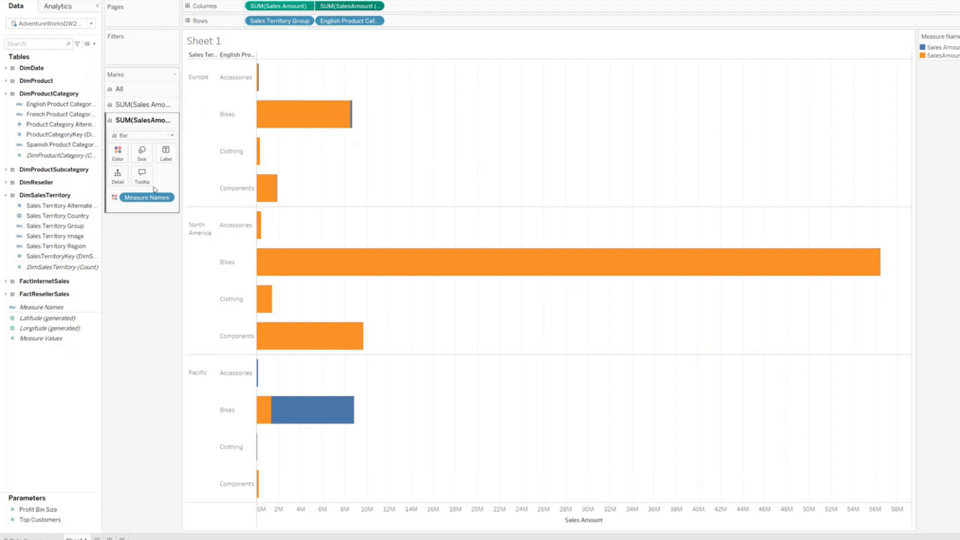
pyautogui.click(142, 152)
pyautogui.moveTo(187, 175); pyautogui.dragTo(173, 179)
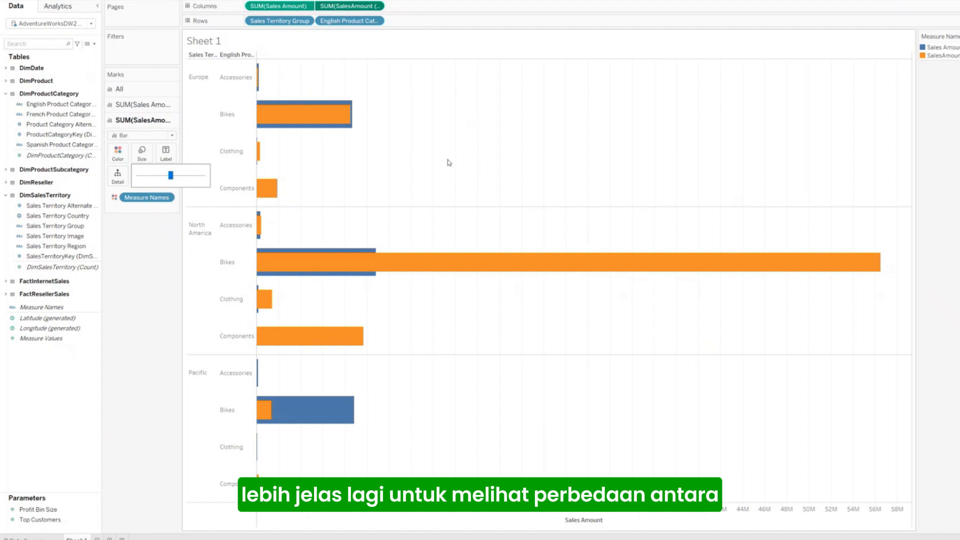
pyautogui.click(148, 268)
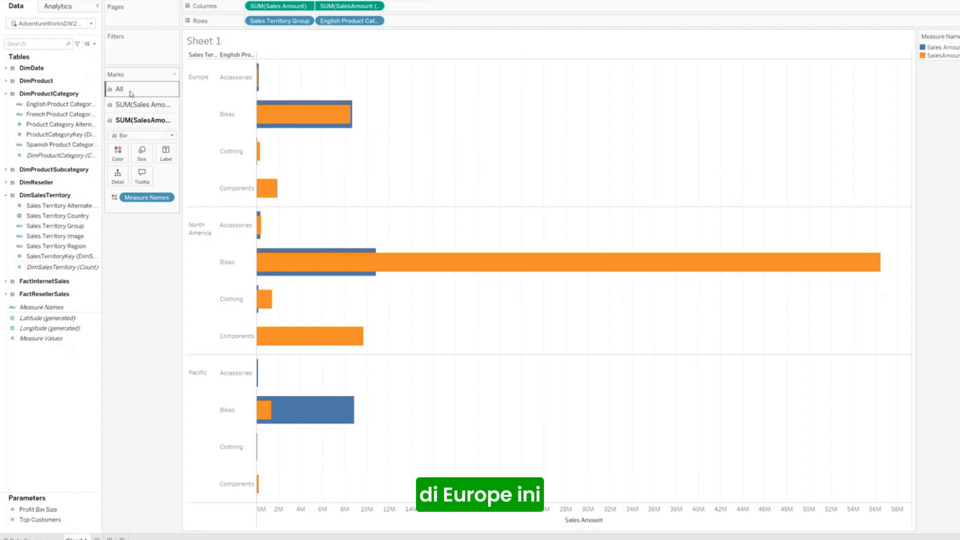
# Compare internet and reseller sales across territory groups and product categories, including bikes and components
pyautogui.moveTo(339, 135)
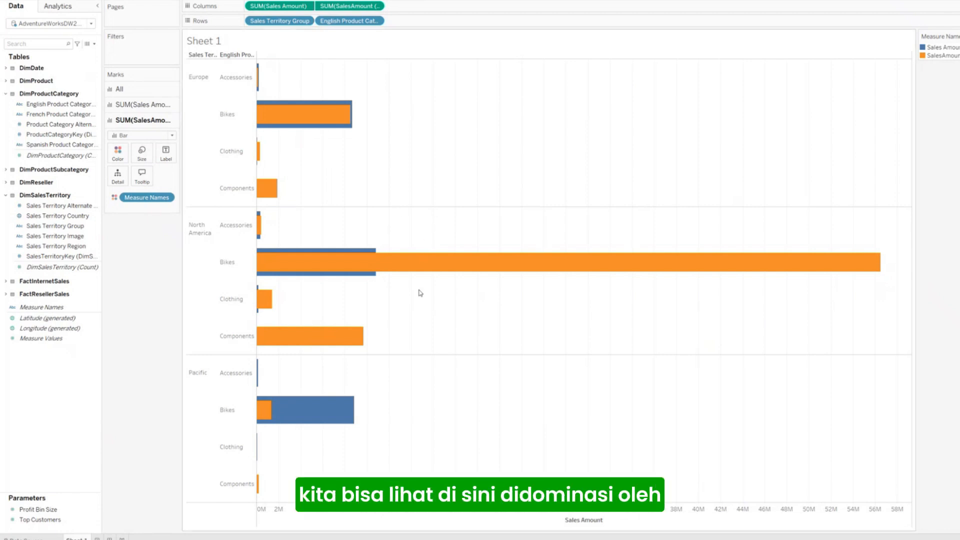
pyautogui.moveTo(557, 263)
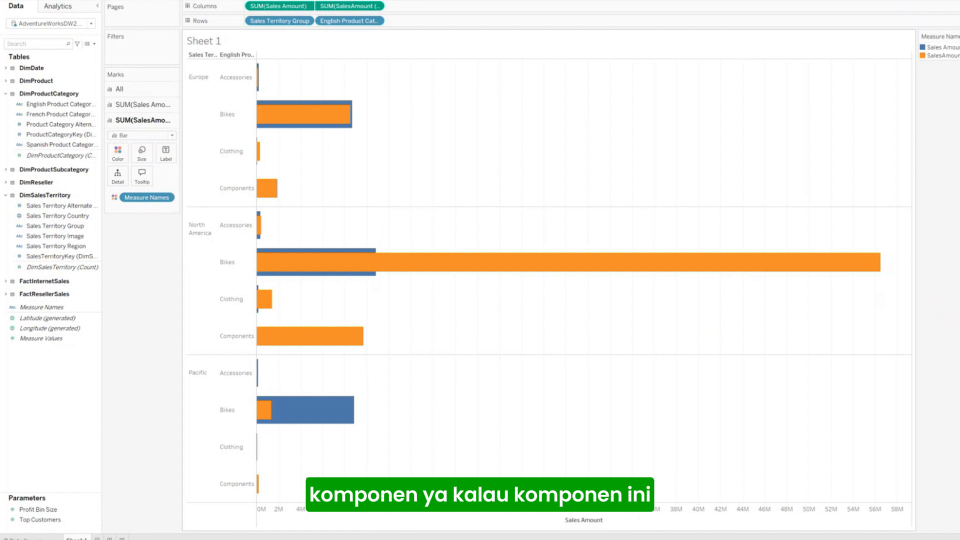
pyautogui.moveTo(262, 484)
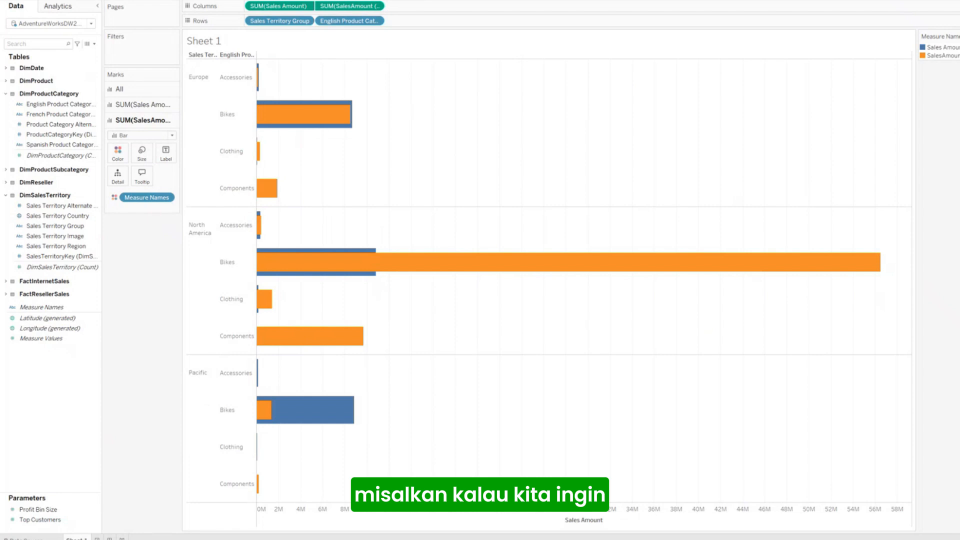
# Create a second worksheet and place SalesAmount from FactResellerSales on its columns
pyautogui.click(35, 538)
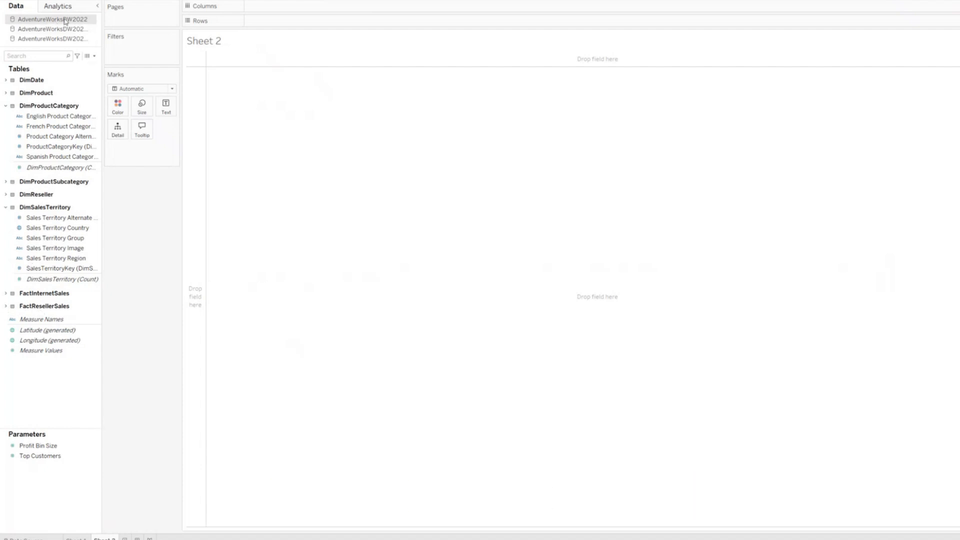
pyautogui.click(6, 306)
pyautogui.scroll(-6, 97, 238)
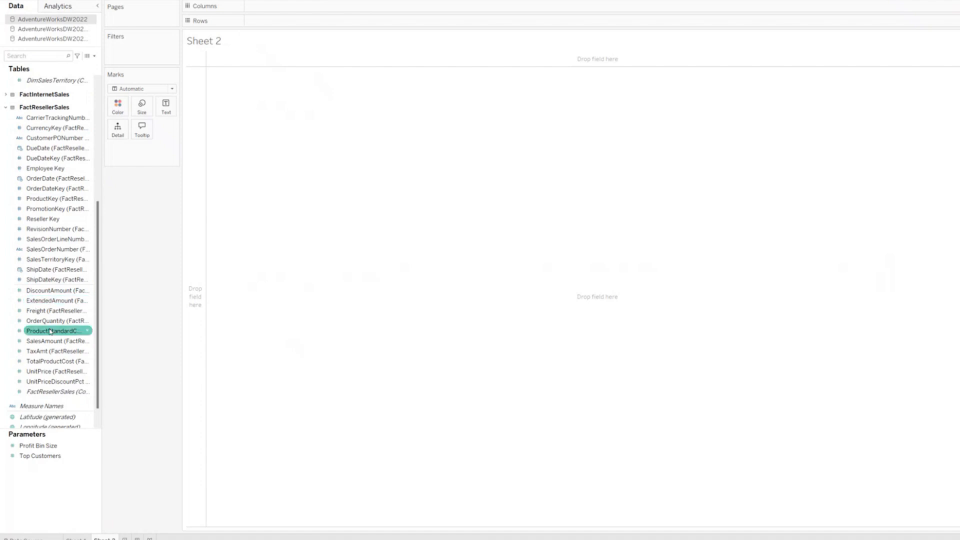
pyautogui.moveTo(50, 340); pyautogui.dragTo(304, 23)
pyautogui.moveTo(304, 23); pyautogui.dragTo(300, 11)
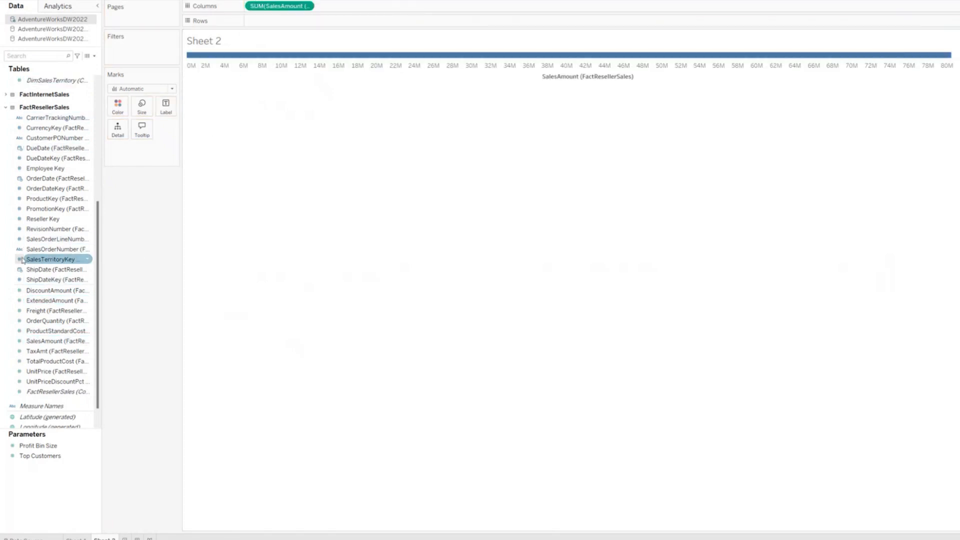
# Find DimReseller by searching for "rese", clear the search, and place its Business Type field on the rows
pyautogui.click(40, 59)
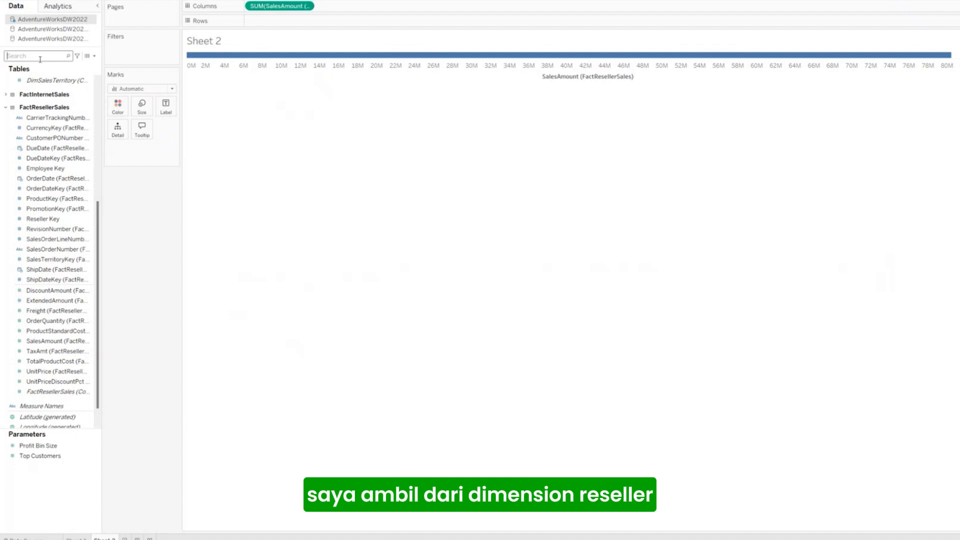
pyautogui.write('rese')
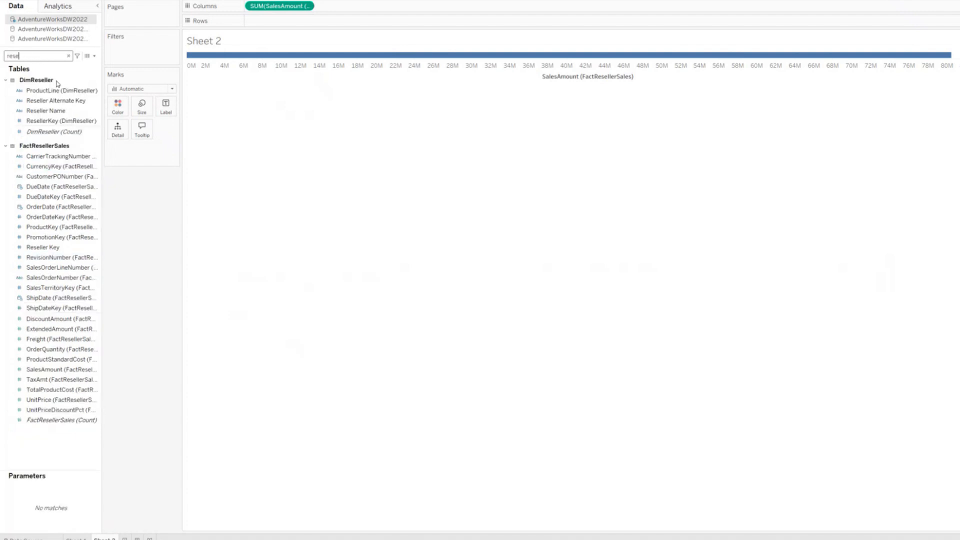
pyautogui.click(68, 56)
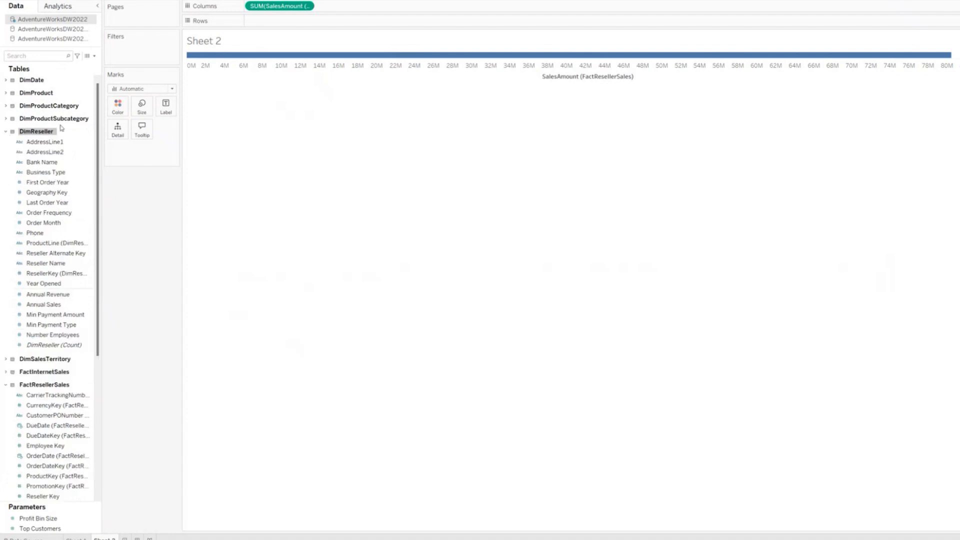
pyautogui.click(88, 152)
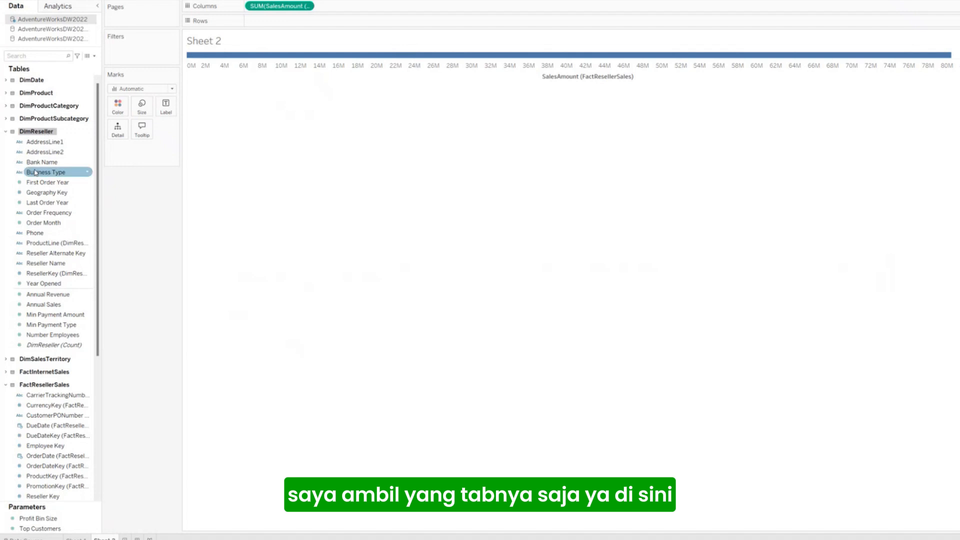
pyautogui.moveTo(36, 172); pyautogui.dragTo(295, 22)
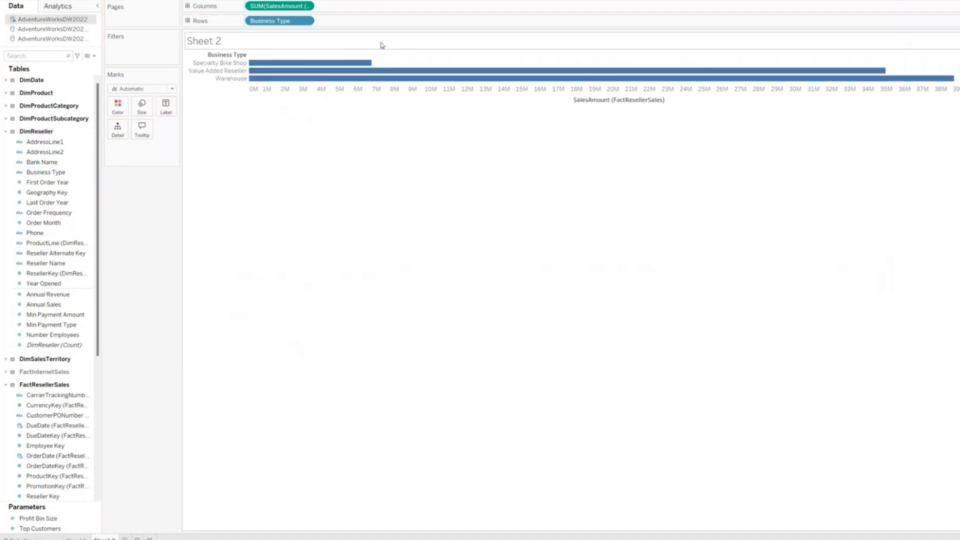
# Fit the reseller sales by business type chart to the entire view
pyautogui.click(356, 1)
pyautogui.click(349, 25)
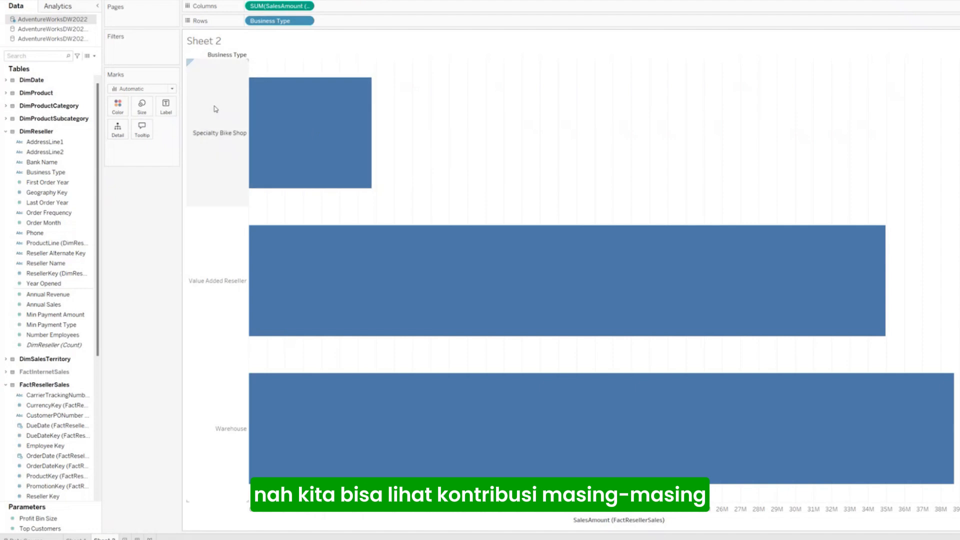
pyautogui.moveTo(267, 149)
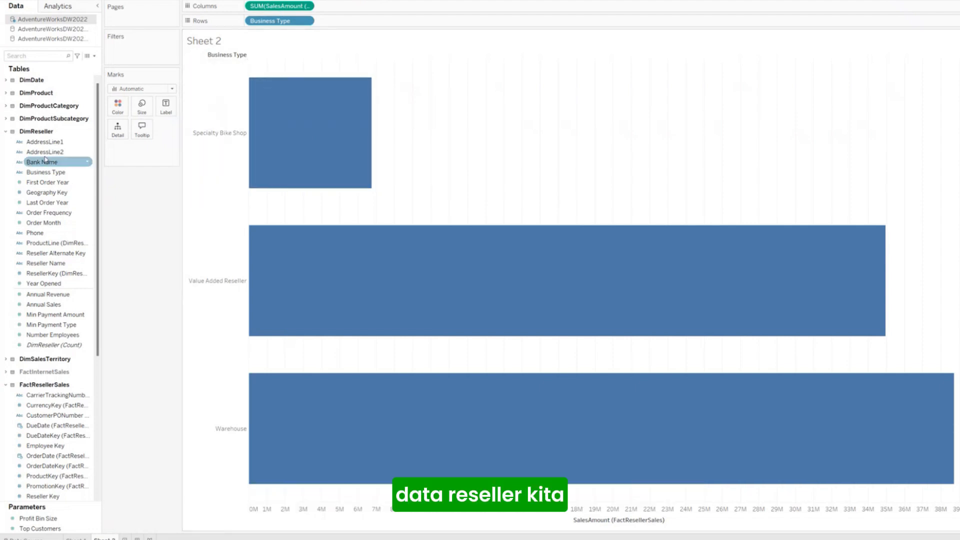
# Add Sales Territory Group from DimSalesTerritory to the rows, ahead of Business Type
pyautogui.click(5, 359)
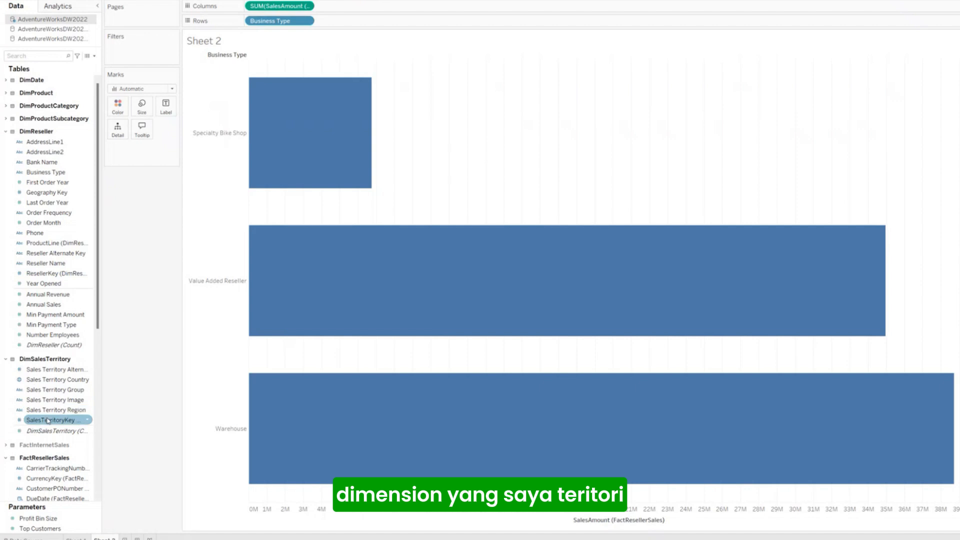
pyautogui.click(40, 392)
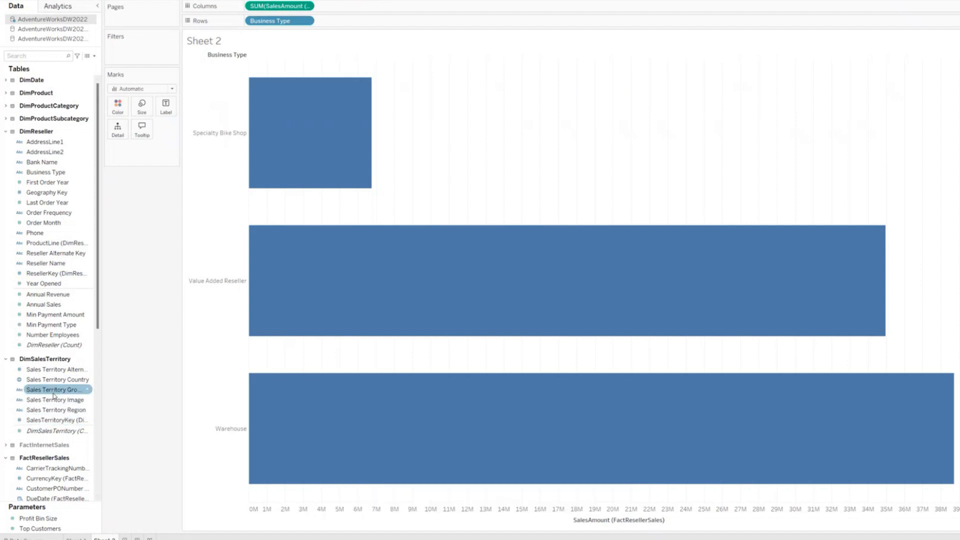
pyautogui.moveTo(54, 396); pyautogui.dragTo(244, 24)
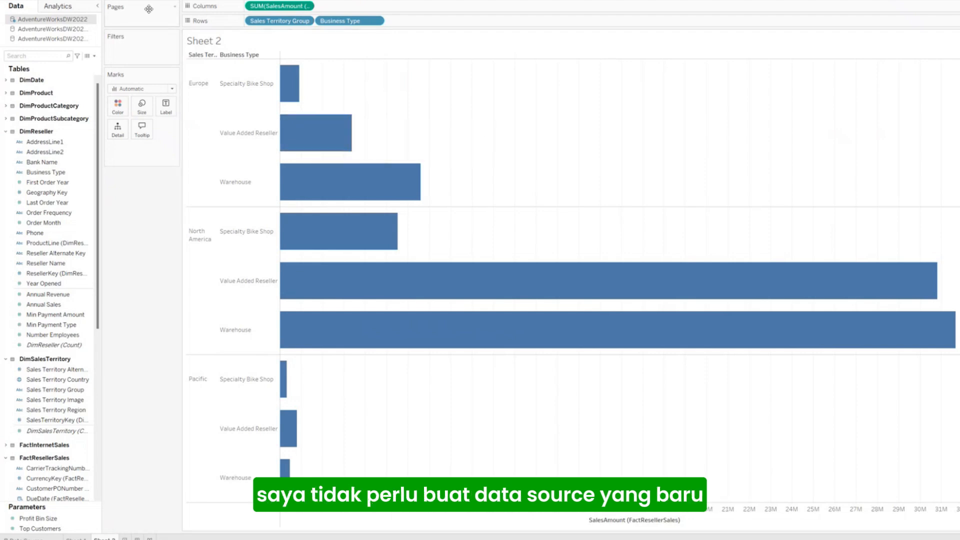
# Show mark labels with the sales values on the bars
pyautogui.click(166, 106)
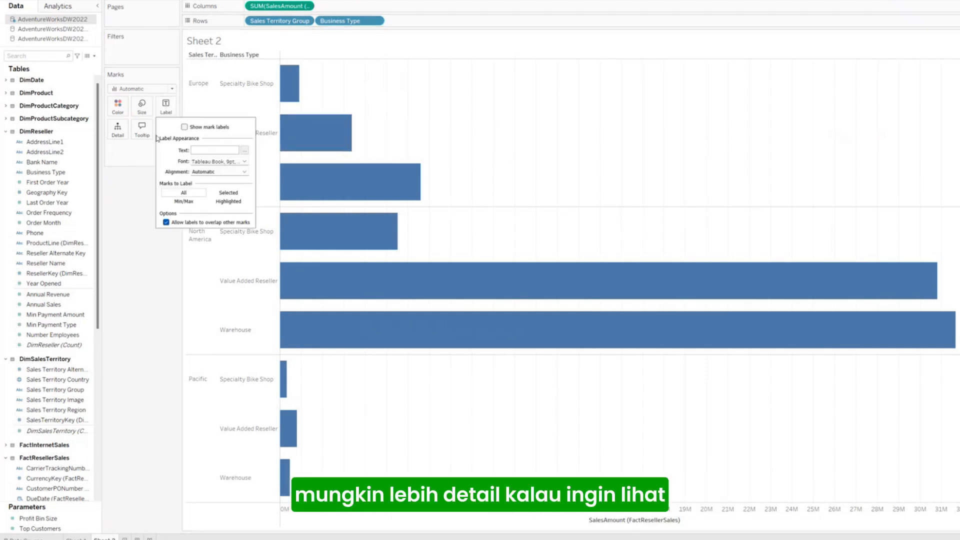
pyautogui.click(194, 128)
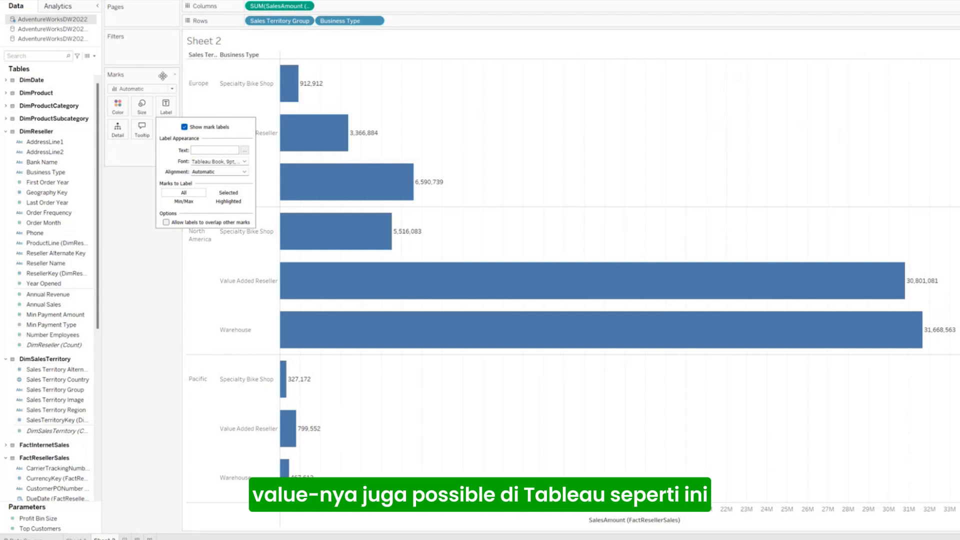
pyautogui.click(312, 74)
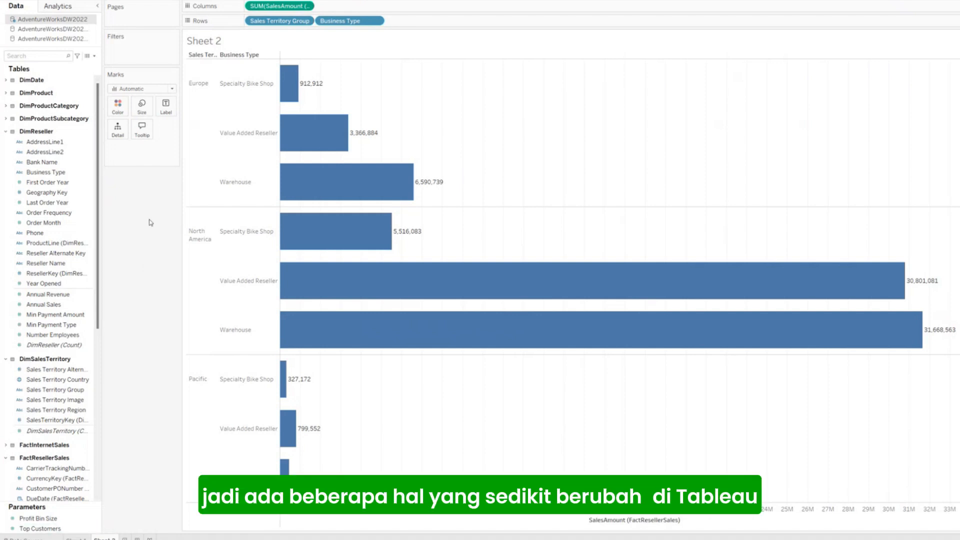
# Look through the data source's tables and fields and return to its relationship model of the two fact tables
pyautogui.scroll(-5, 88, 275)
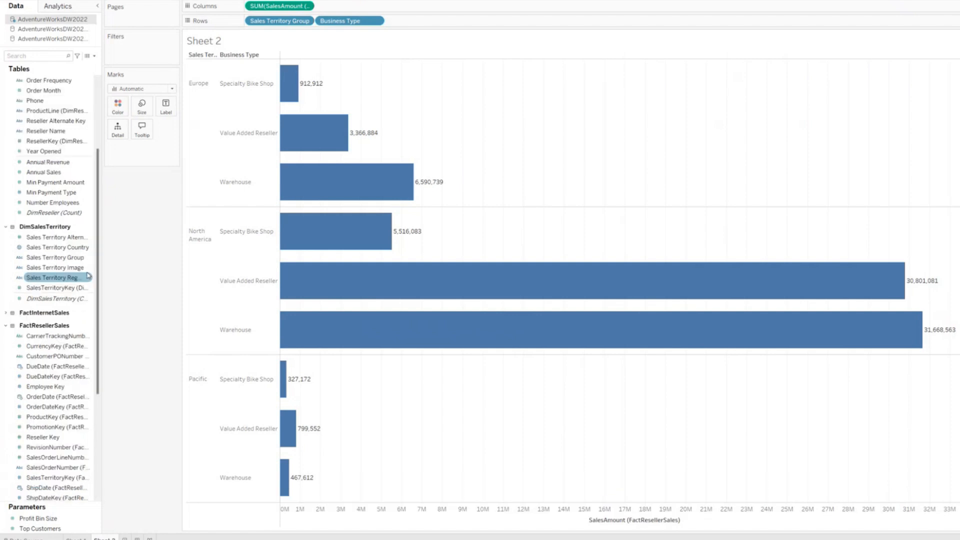
pyautogui.scroll(5, 87, 275)
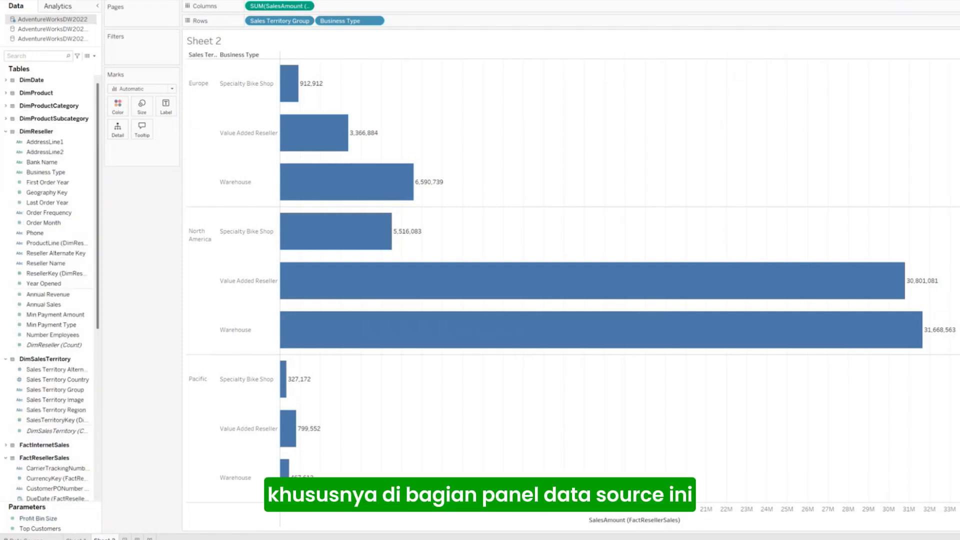
pyautogui.click(25, 538)
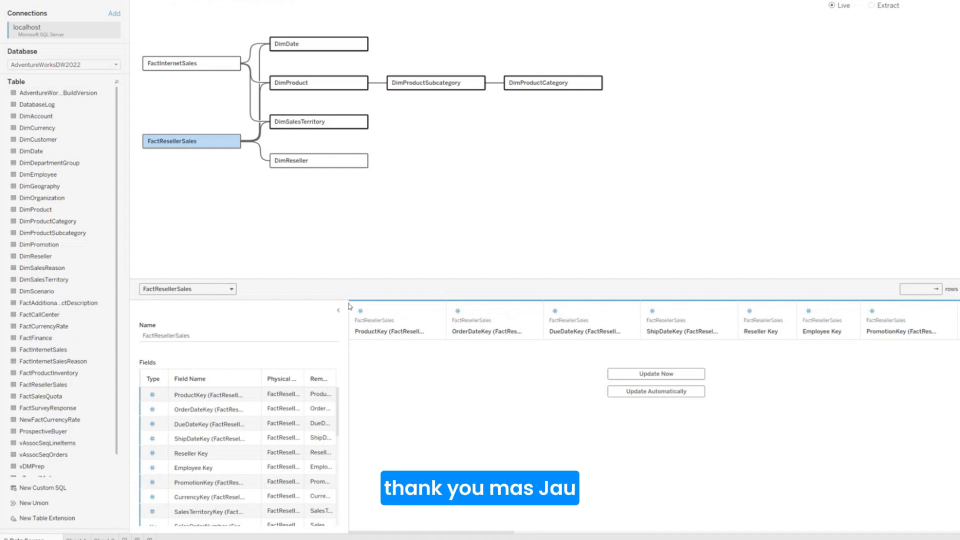
# Switch to the Multi-fact Relationships presentation in PowerPoint
pyautogui.press('super')
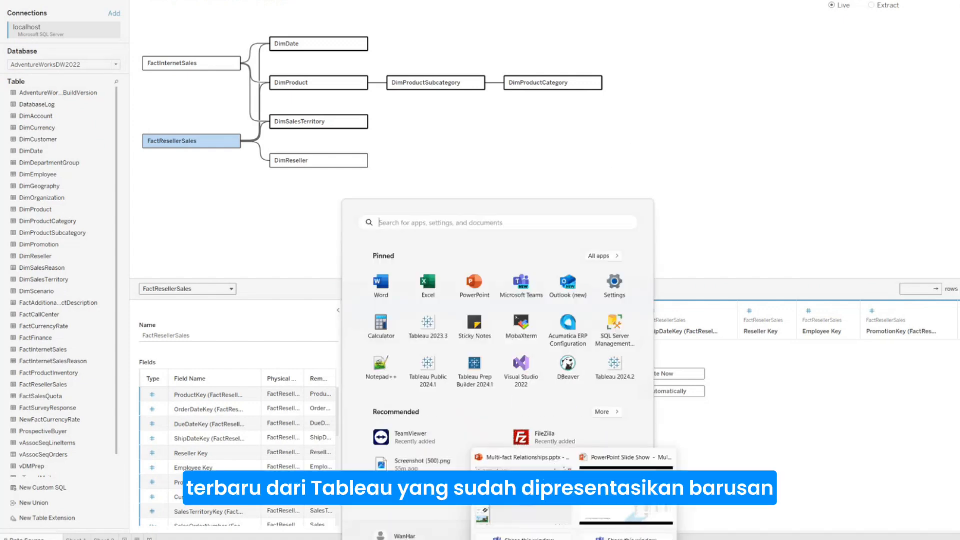